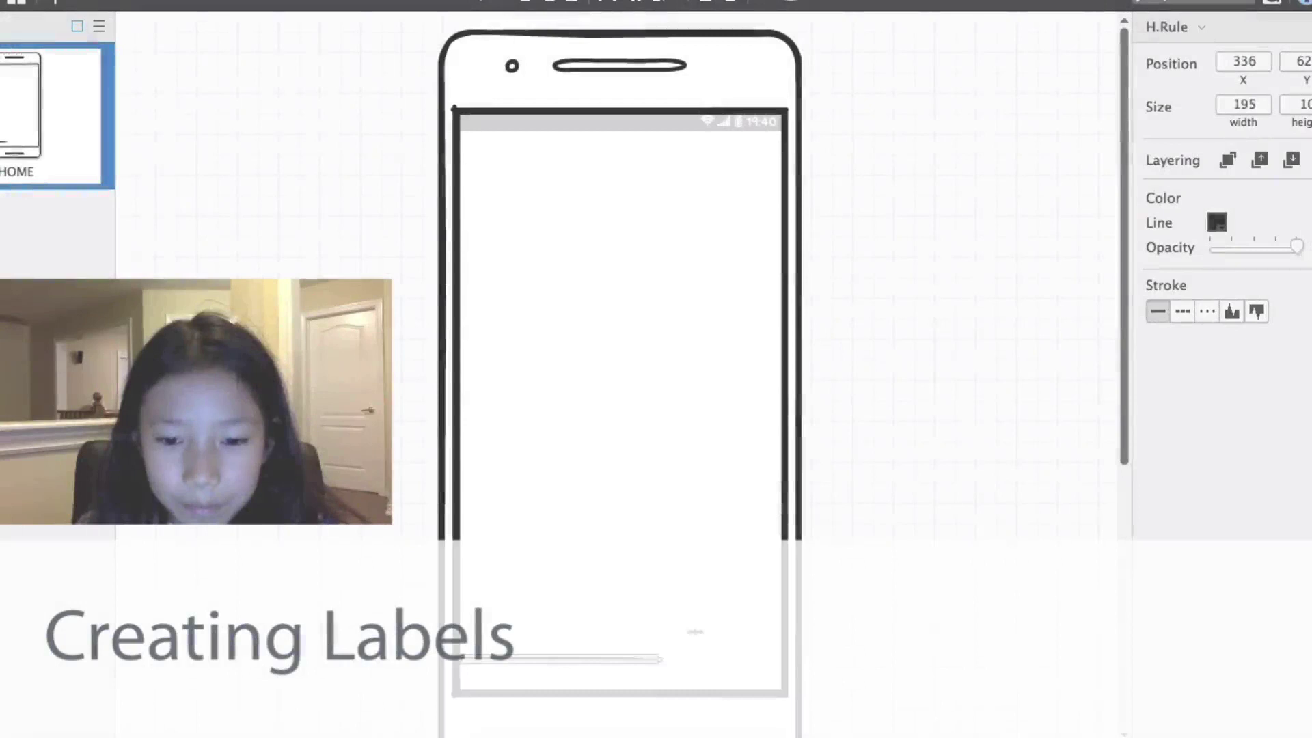
# - Widen the horizontal rule across the phone screen and place a new Line of Text in the bottom bar
pyautogui.moveTo(569, 657); pyautogui.dragTo(799, 658)
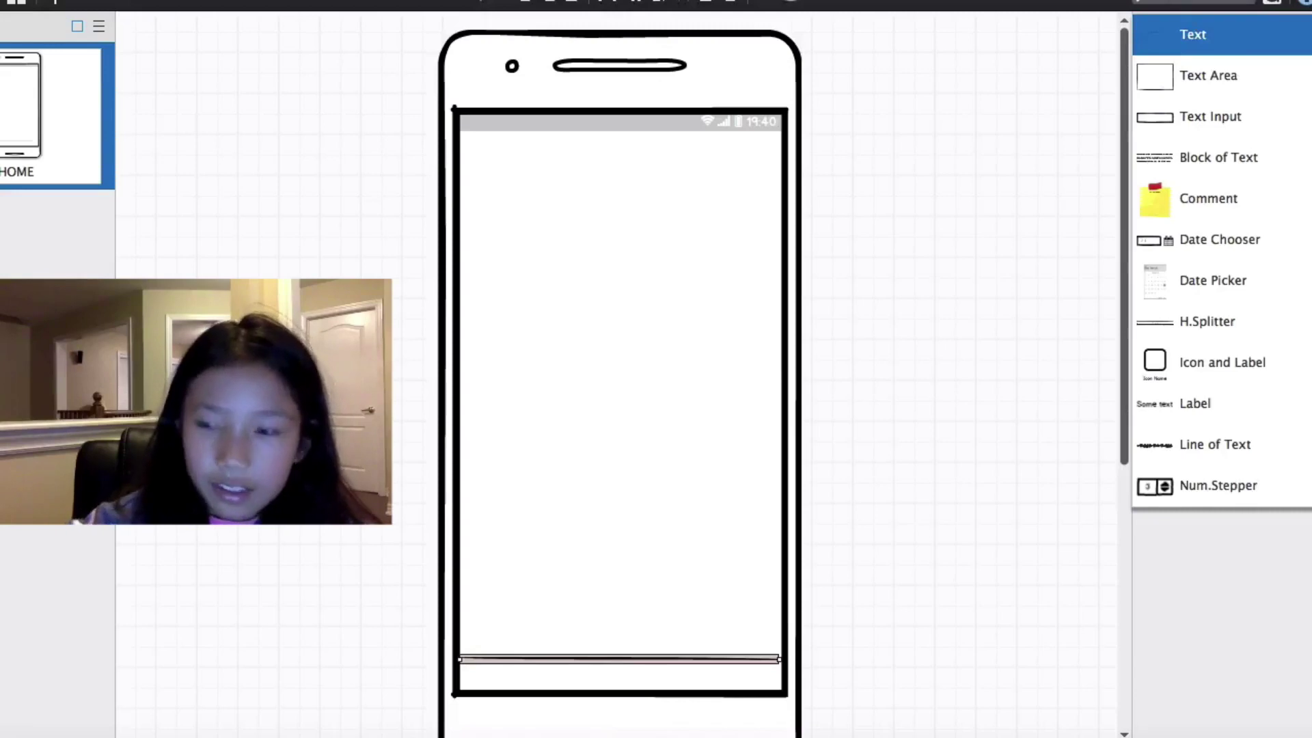
pyautogui.click(1251, 440)
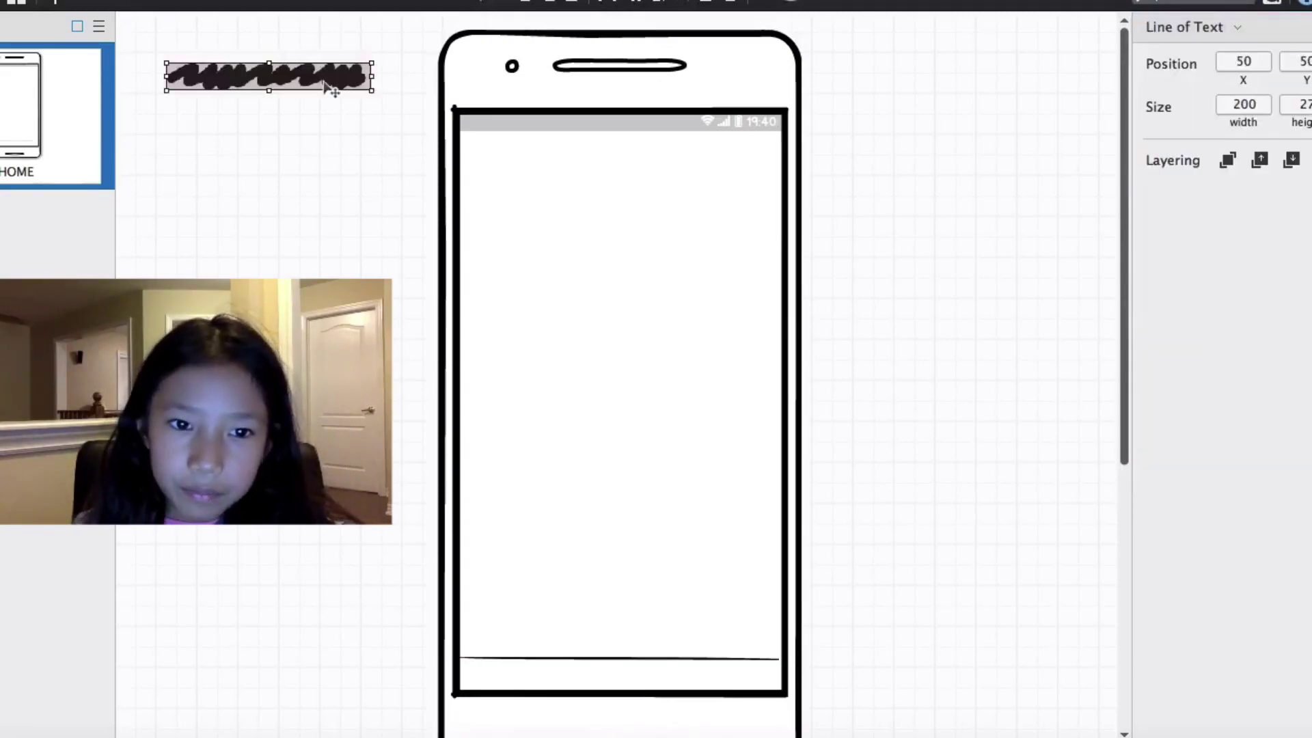
pyautogui.moveTo(329, 86); pyautogui.dragTo(616, 686)
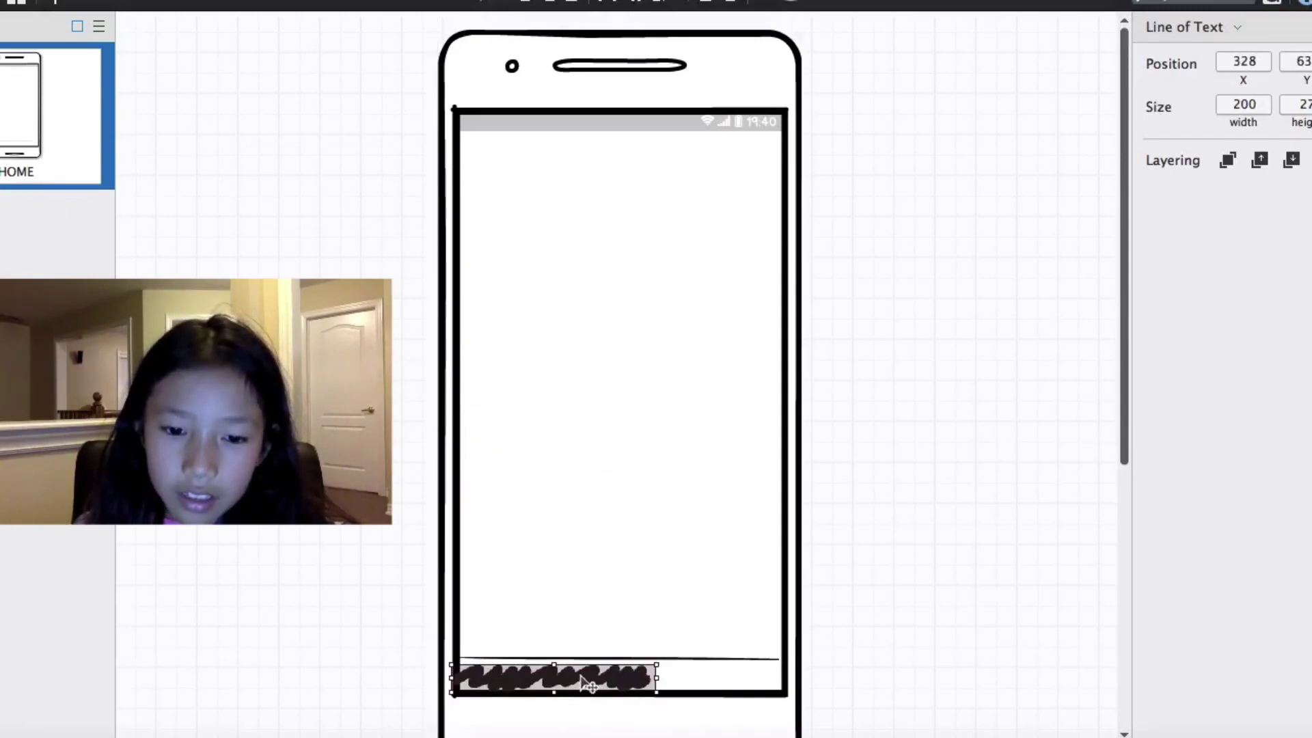
# - Rename the text line to HOME, set it to font size 16, then nudge it right and narrow it
pyautogui.doubleClick(584, 682)
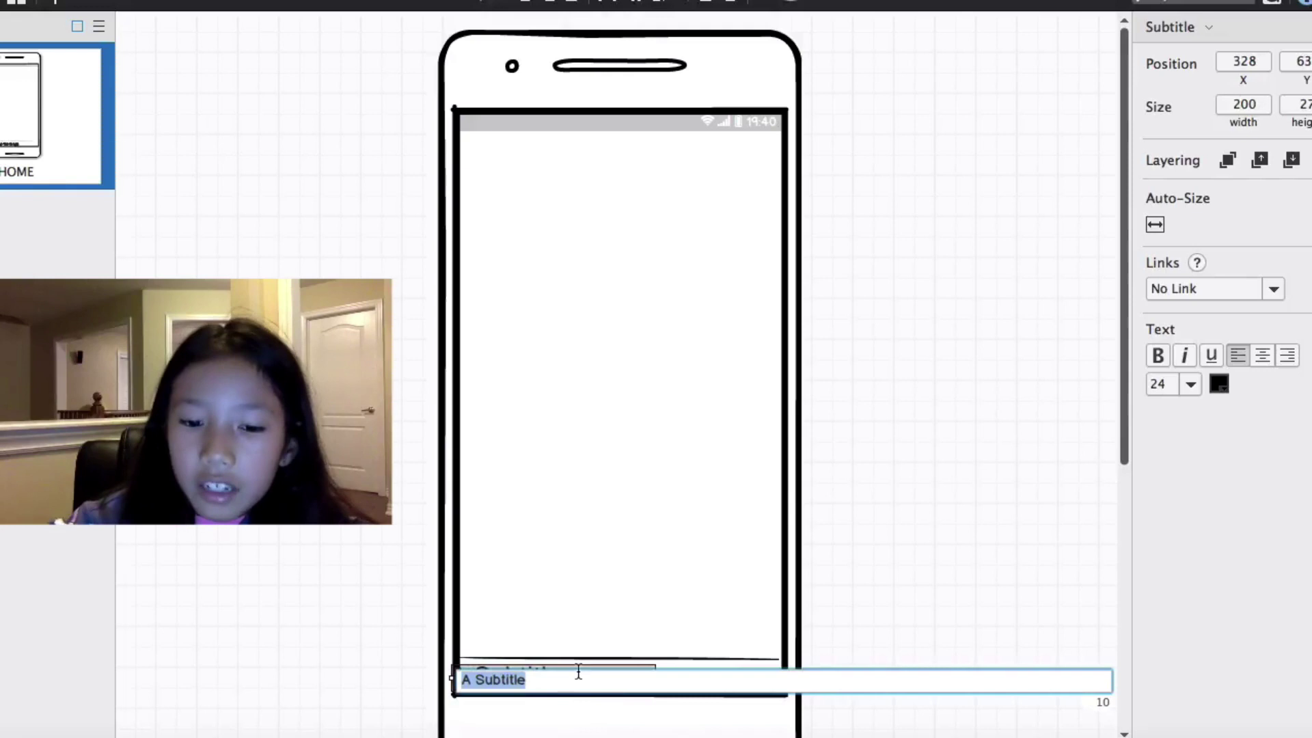
pyautogui.press('BackSpace')
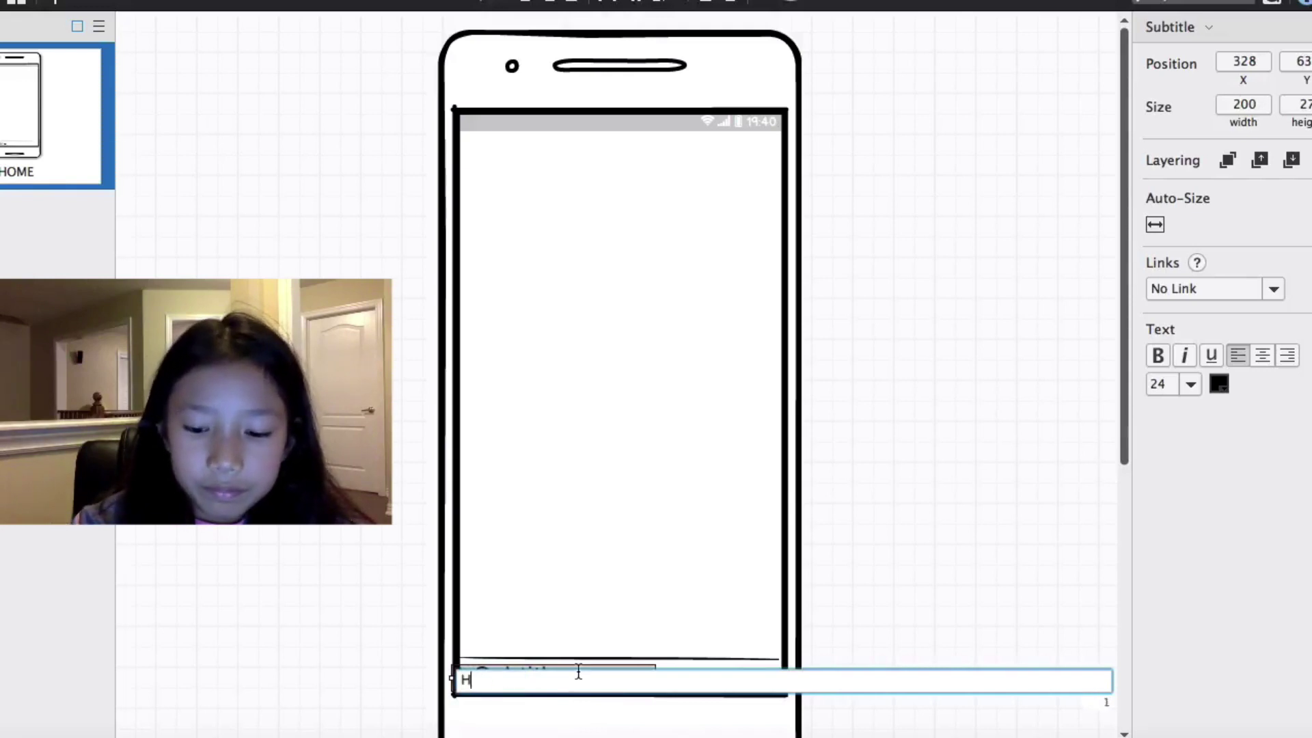
pyautogui.write('HOME')
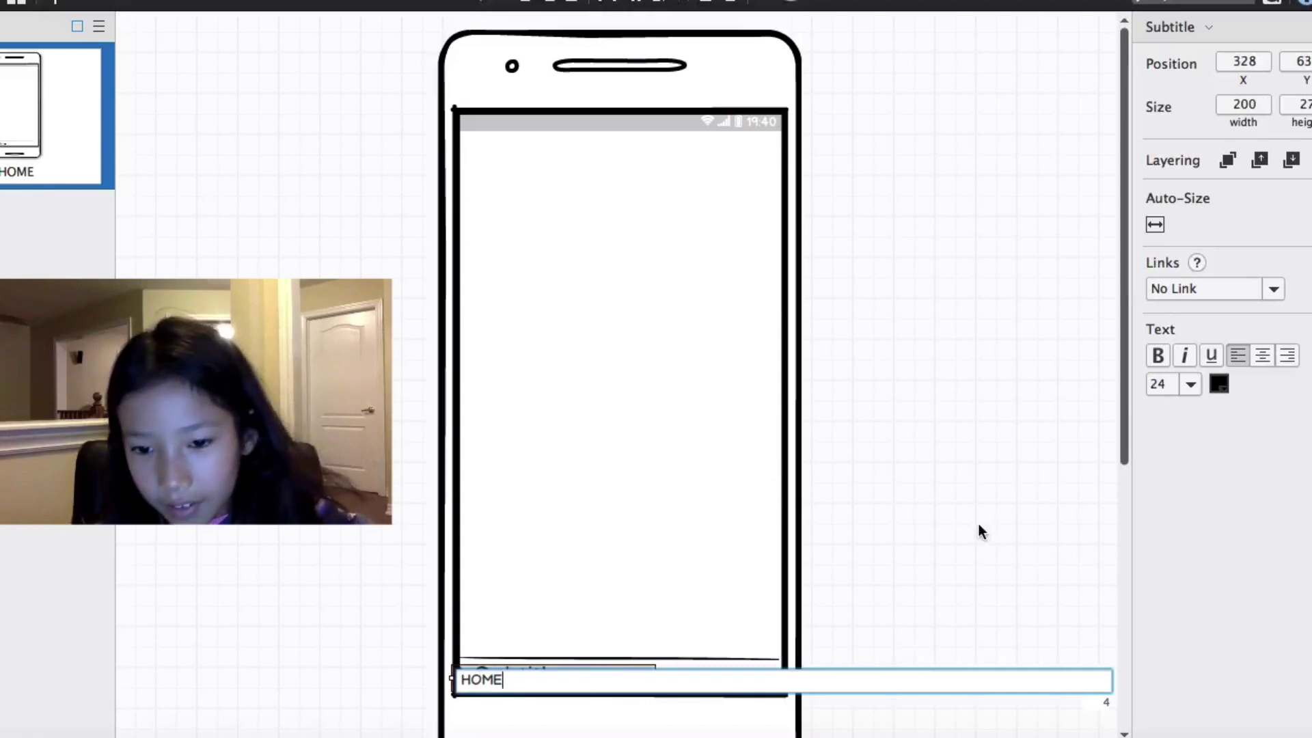
pyautogui.press('Return')
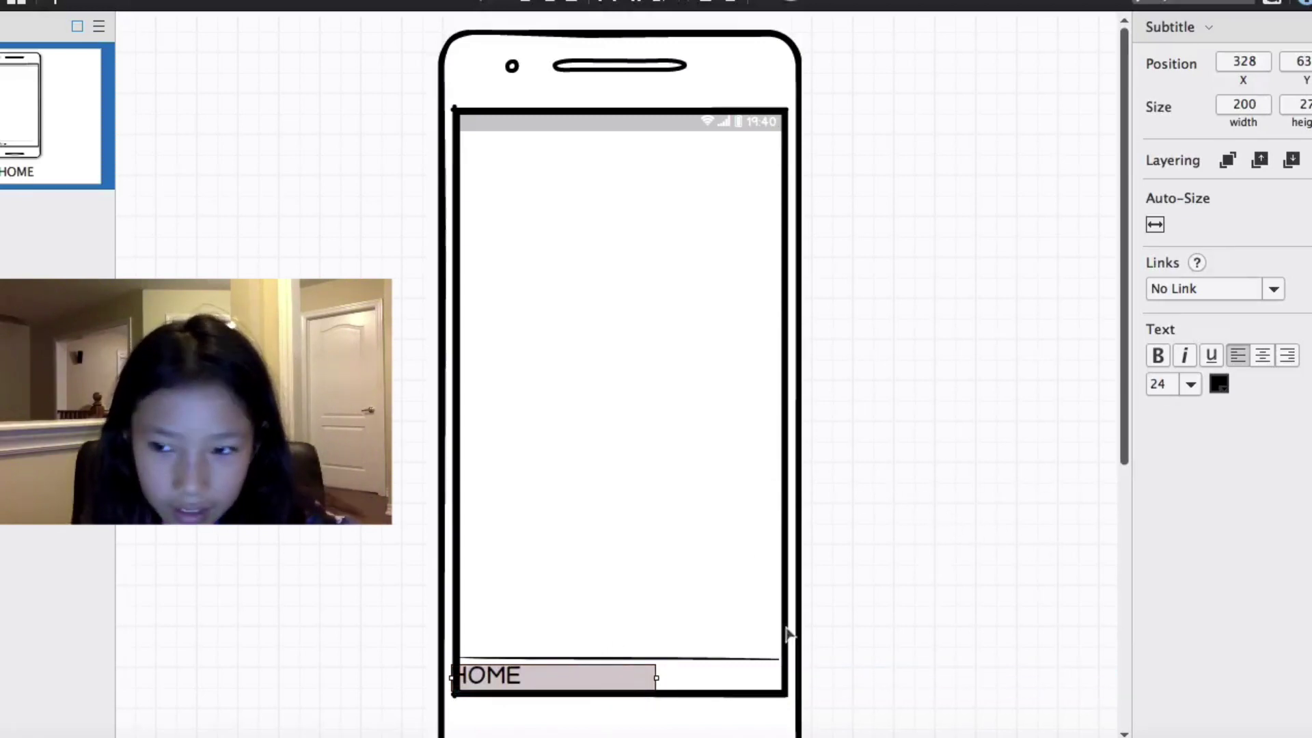
pyautogui.click(1162, 384)
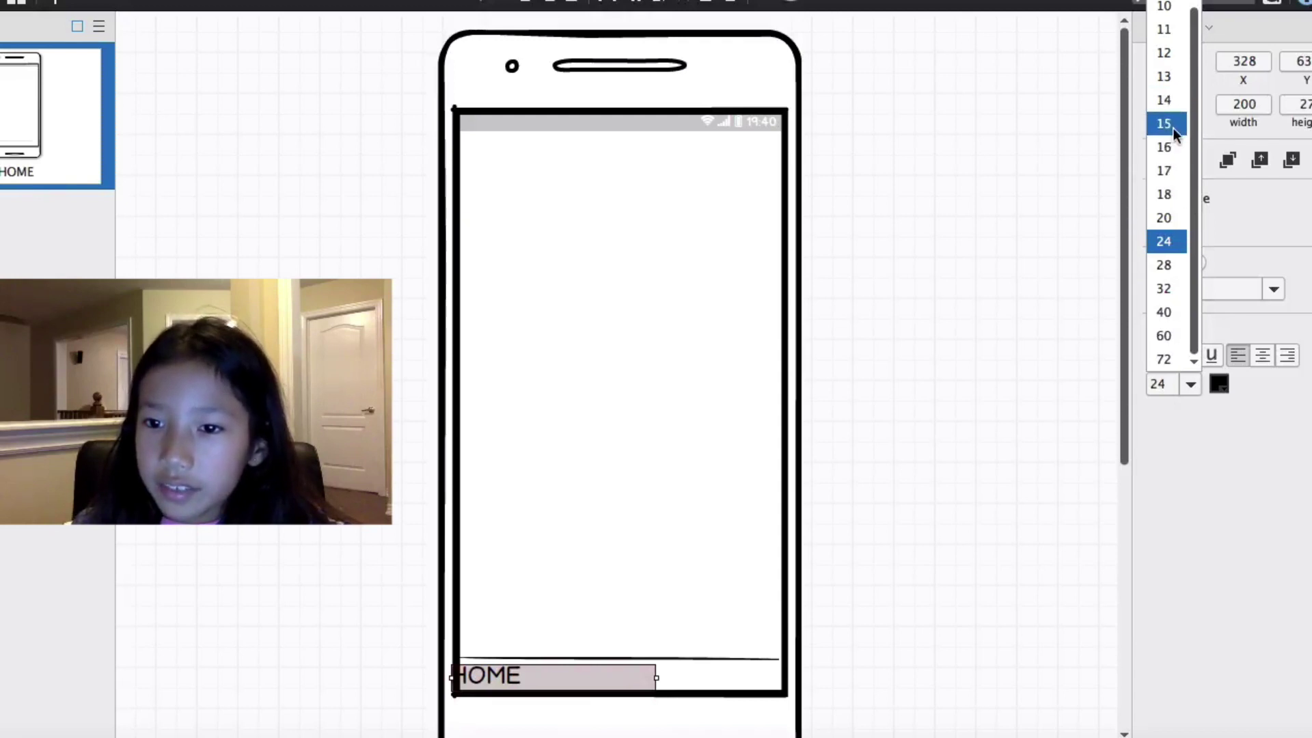
pyautogui.click(1164, 147)
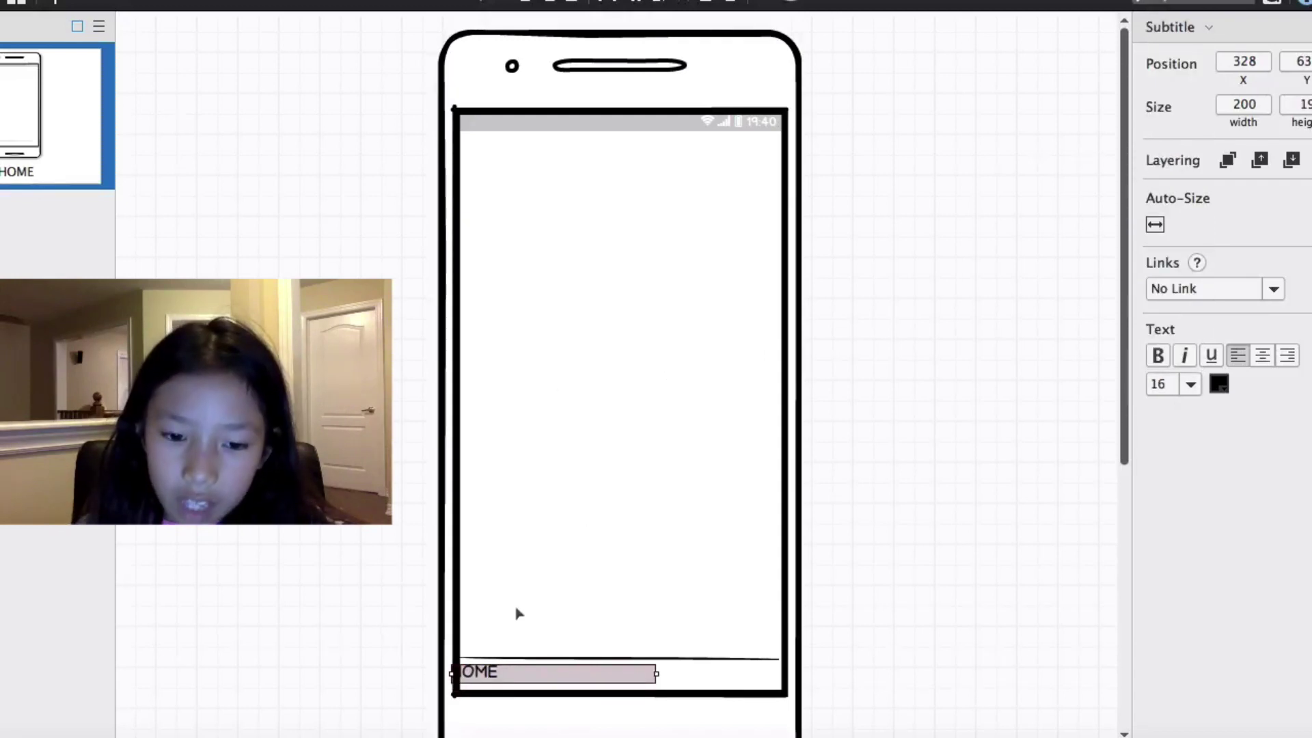
pyautogui.moveTo(529, 680); pyautogui.dragTo(552, 680)
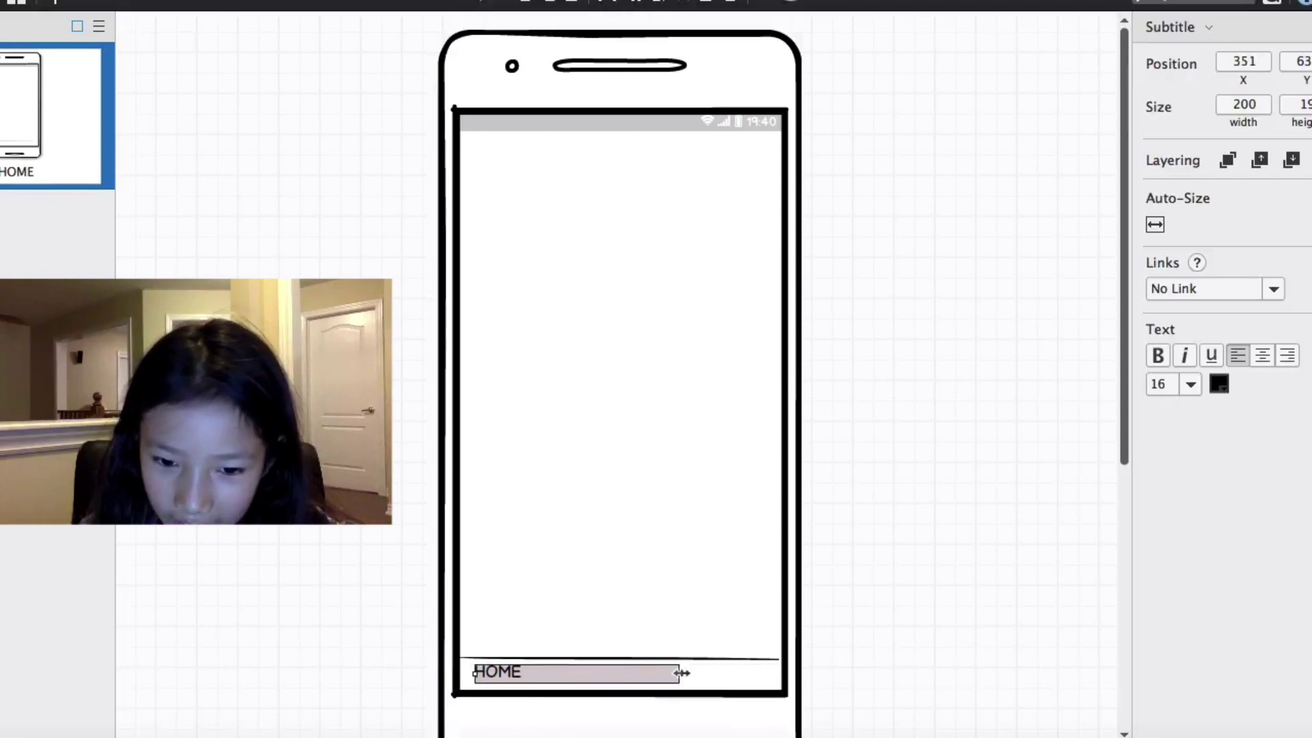
pyautogui.moveTo(679, 672); pyautogui.dragTo(555, 665)
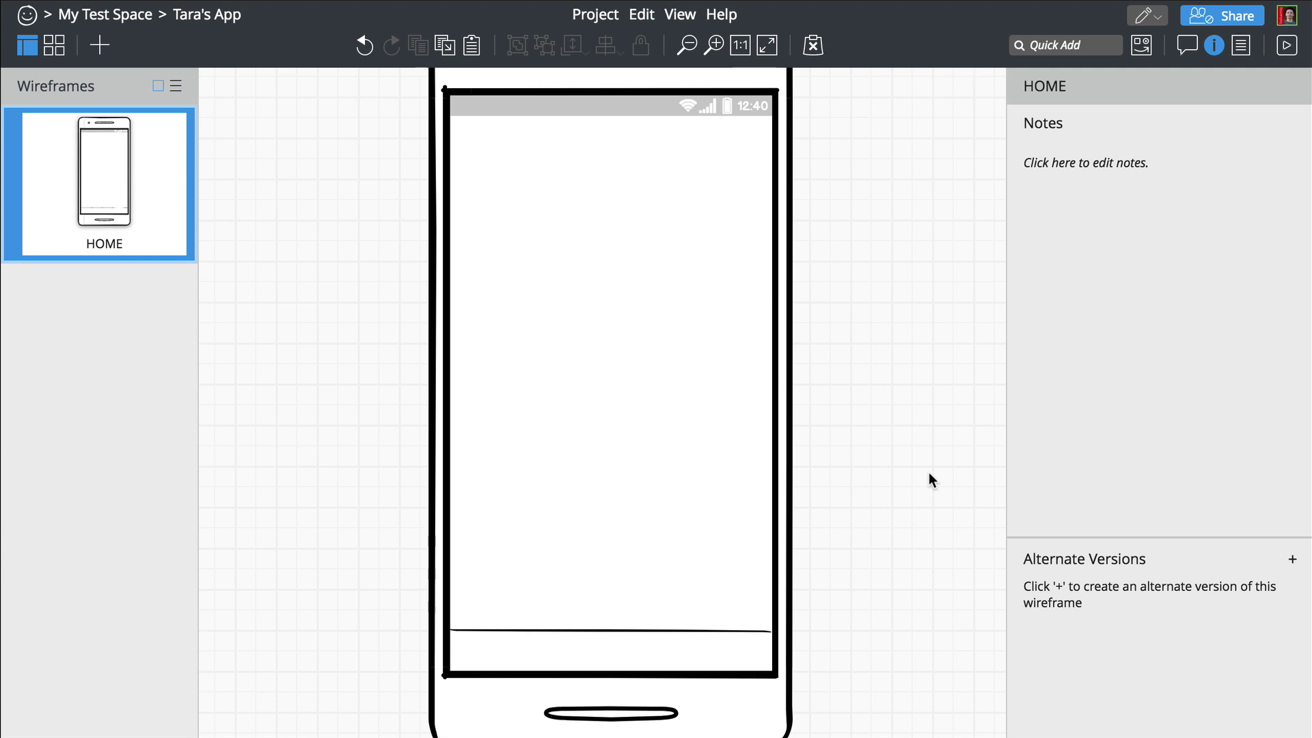
# - Quick Add a Label, rename it HOME at font size 16, and drag it into the bottom bar
pyautogui.click(1057, 45)
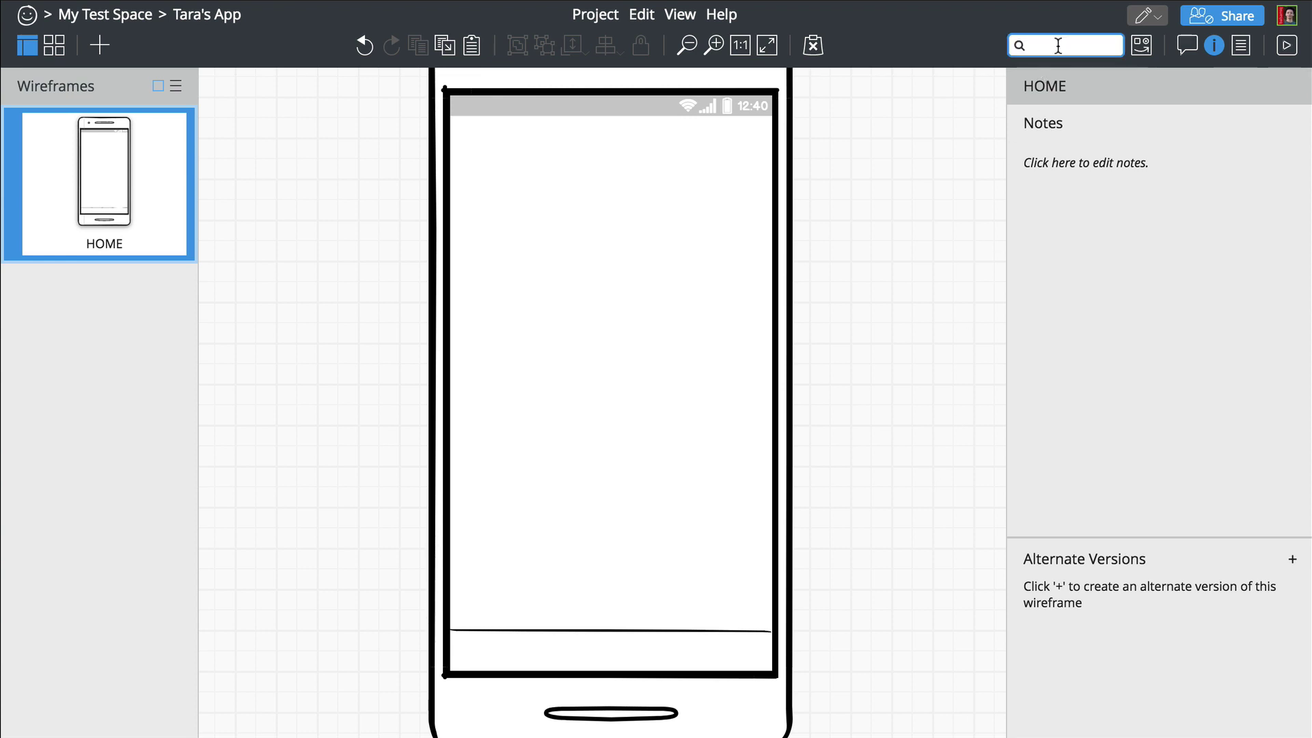
pyautogui.write('label')
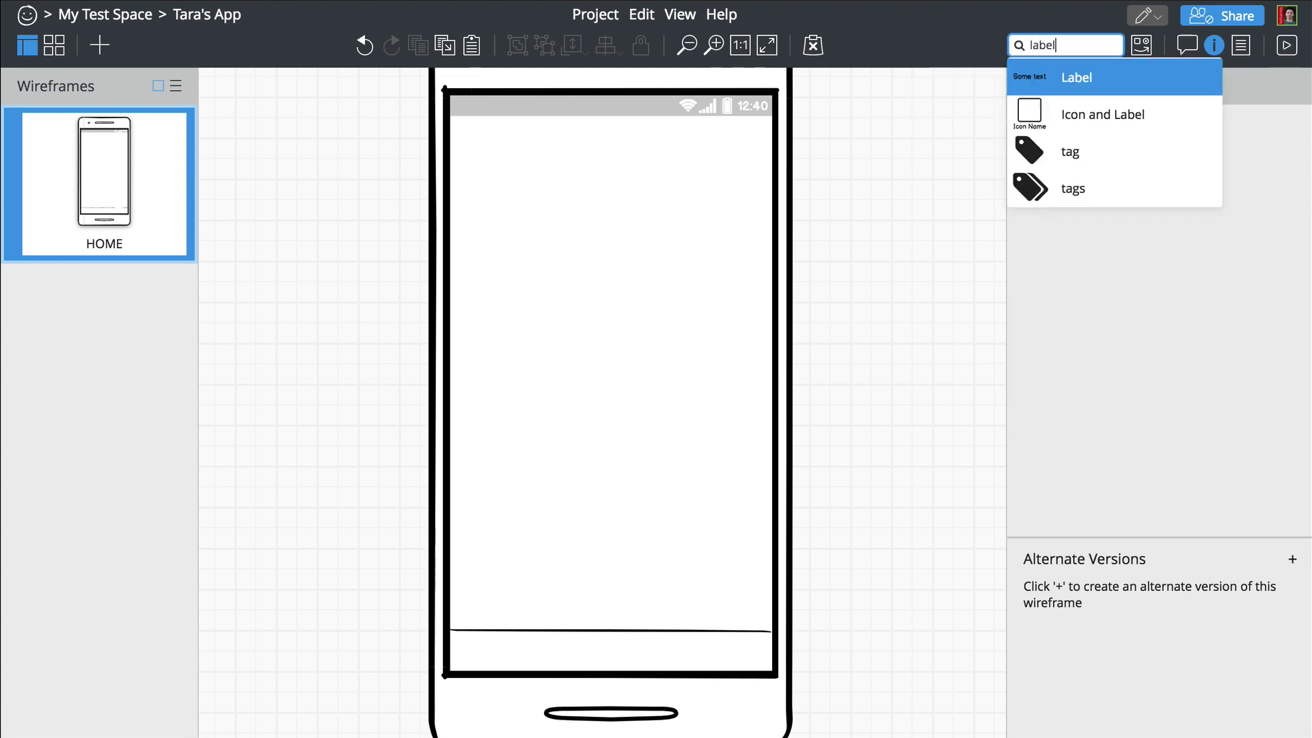
pyautogui.press('Return')
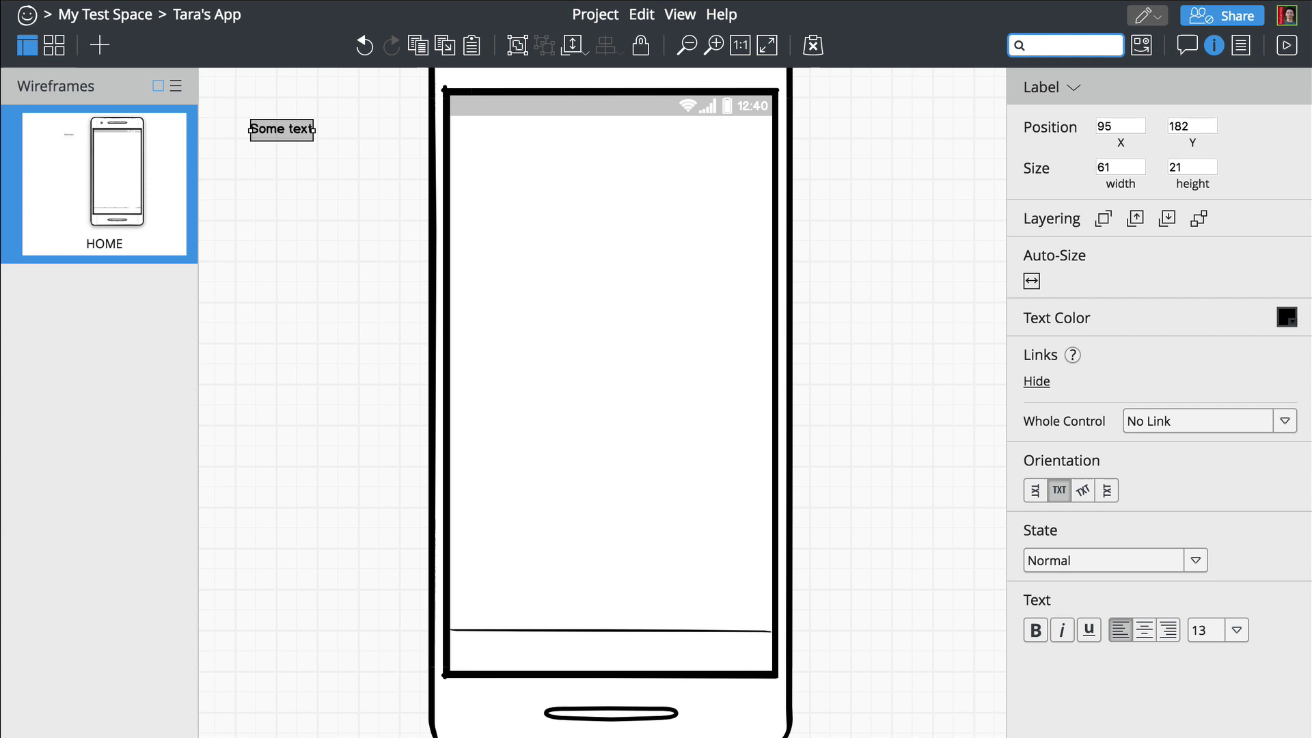
pyautogui.press('Return')
pyautogui.write('HOME')
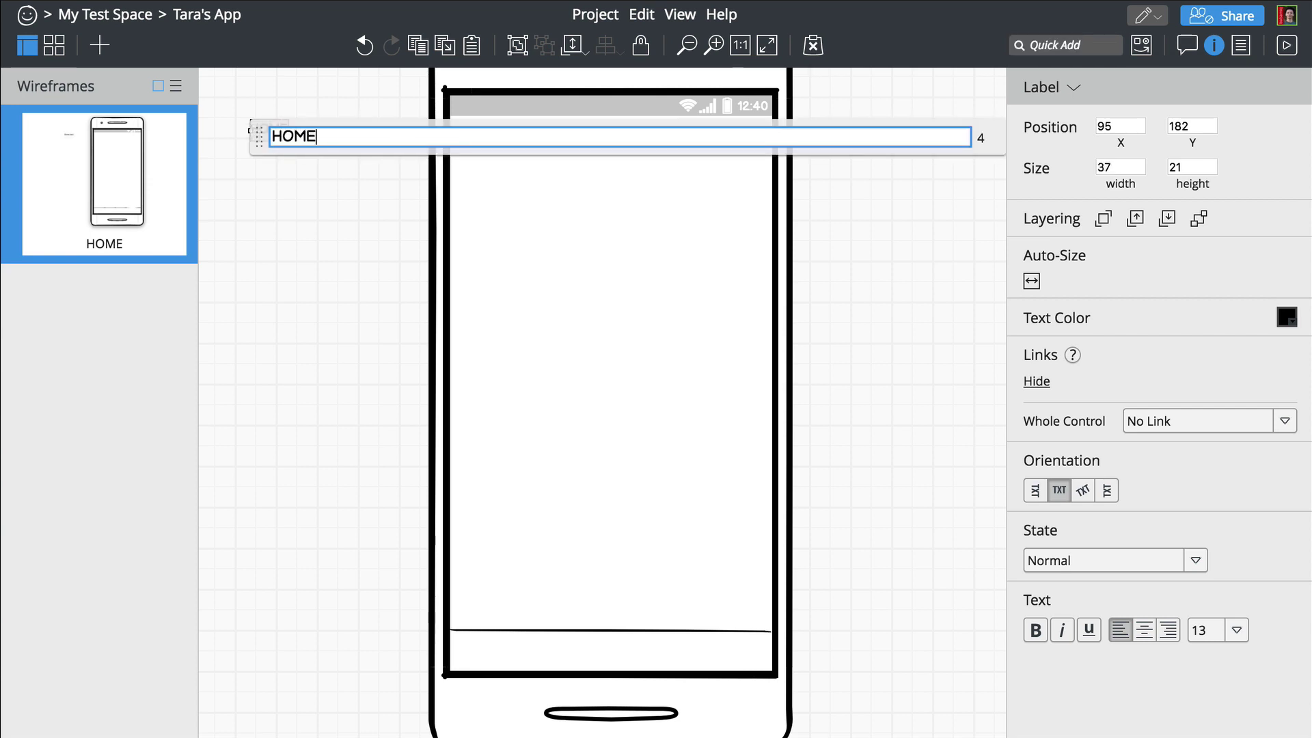
pyautogui.press('Return')
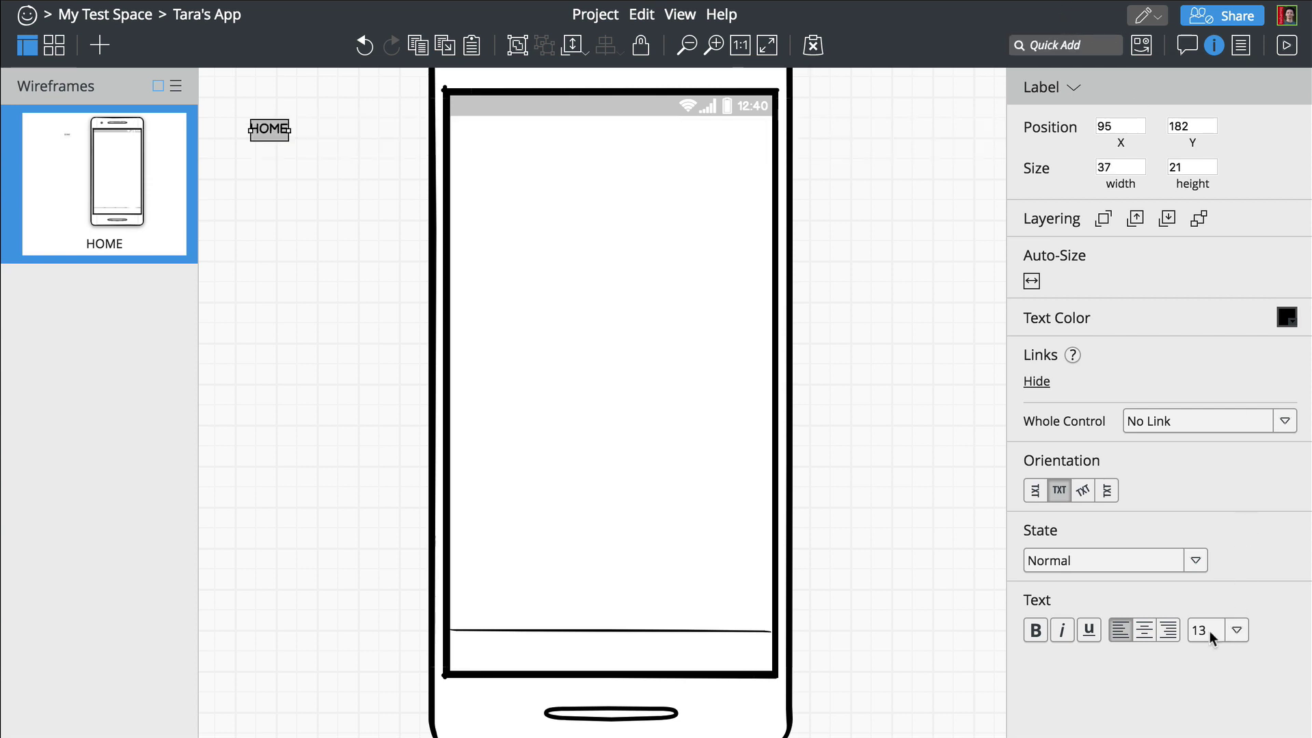
pyautogui.click(1235, 630)
pyautogui.click(1223, 514)
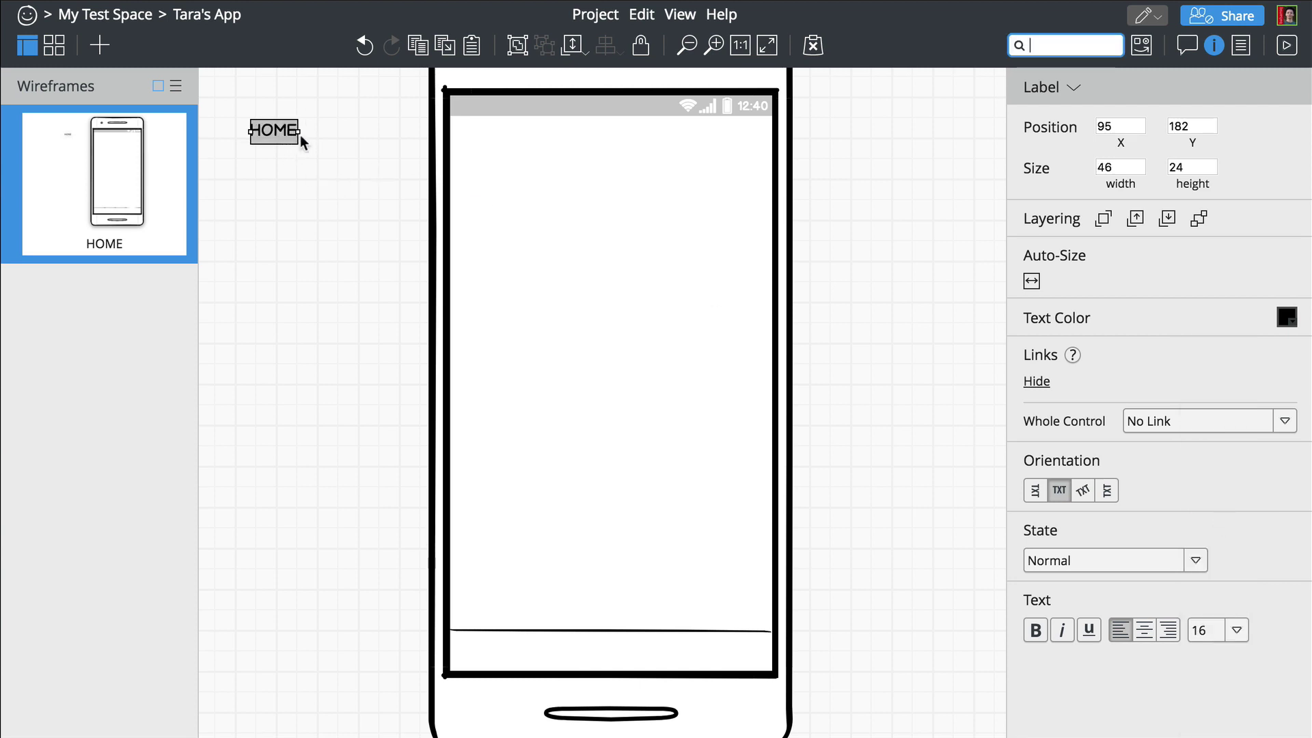
pyautogui.moveTo(276, 140); pyautogui.dragTo(506, 655)
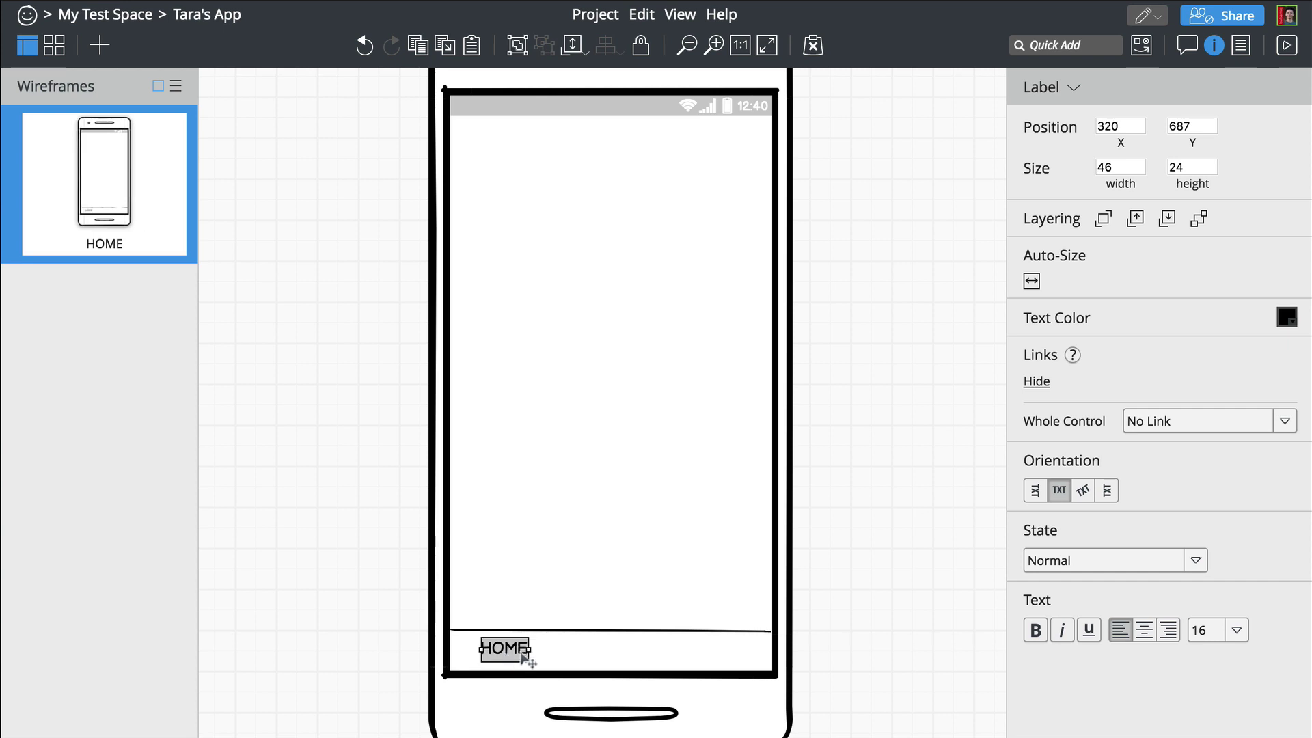
pyautogui.click(900, 586)
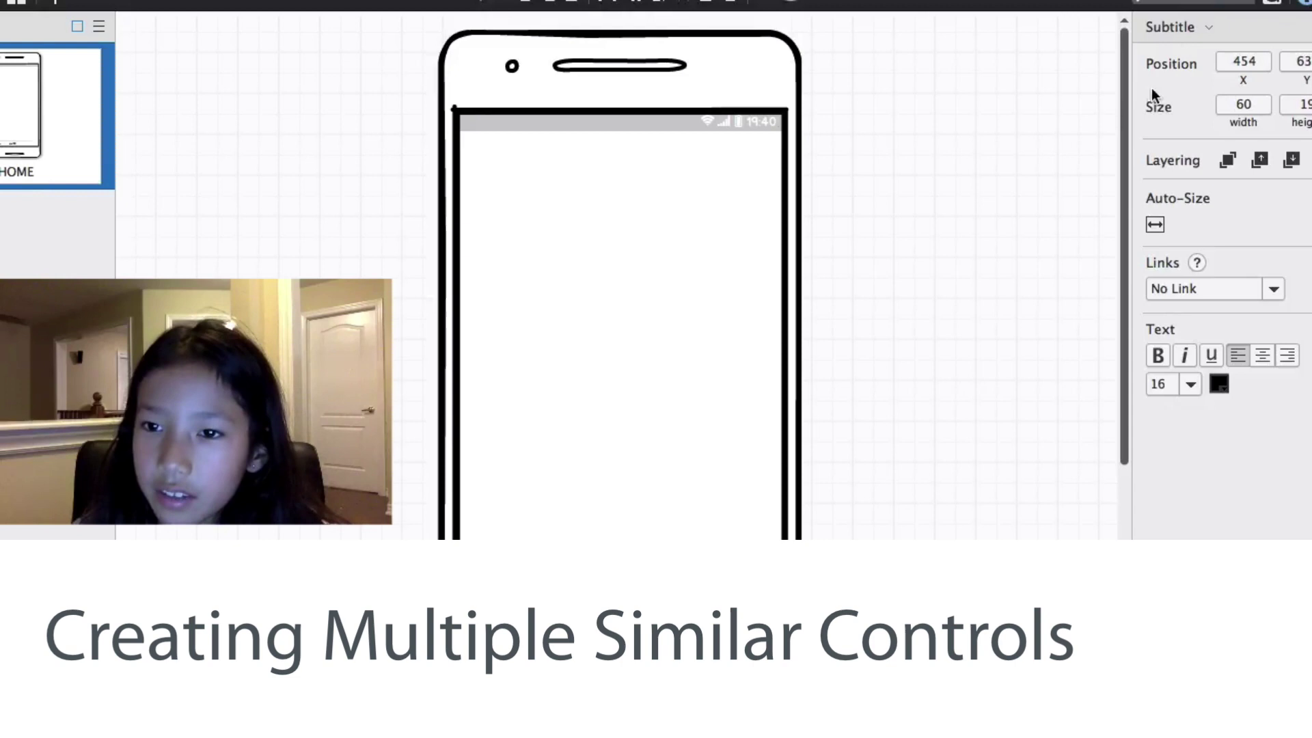
# - Add another Line of Text and position it in the bottom bar beside LEARN
pyautogui.click(1169, 27)
pyautogui.click(1163, 104)
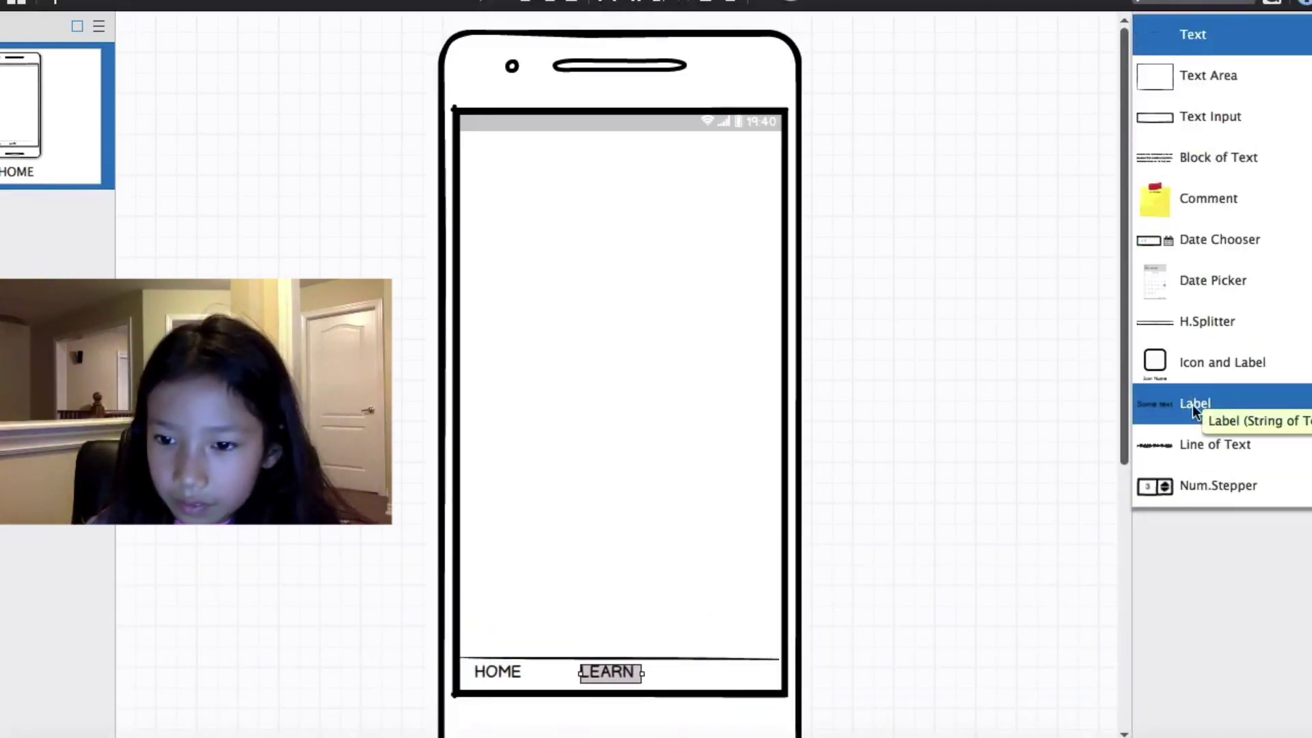
pyautogui.click(1216, 443)
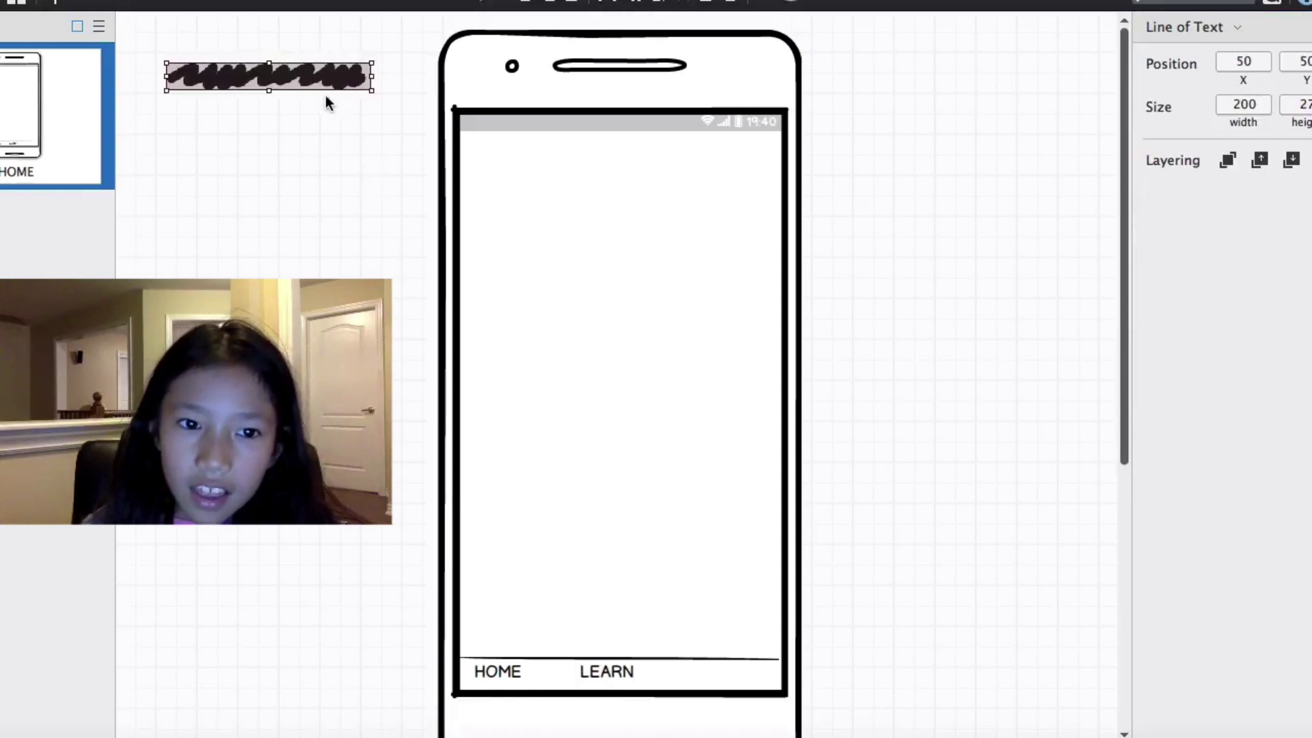
pyautogui.moveTo(324, 84); pyautogui.dragTo(813, 683)
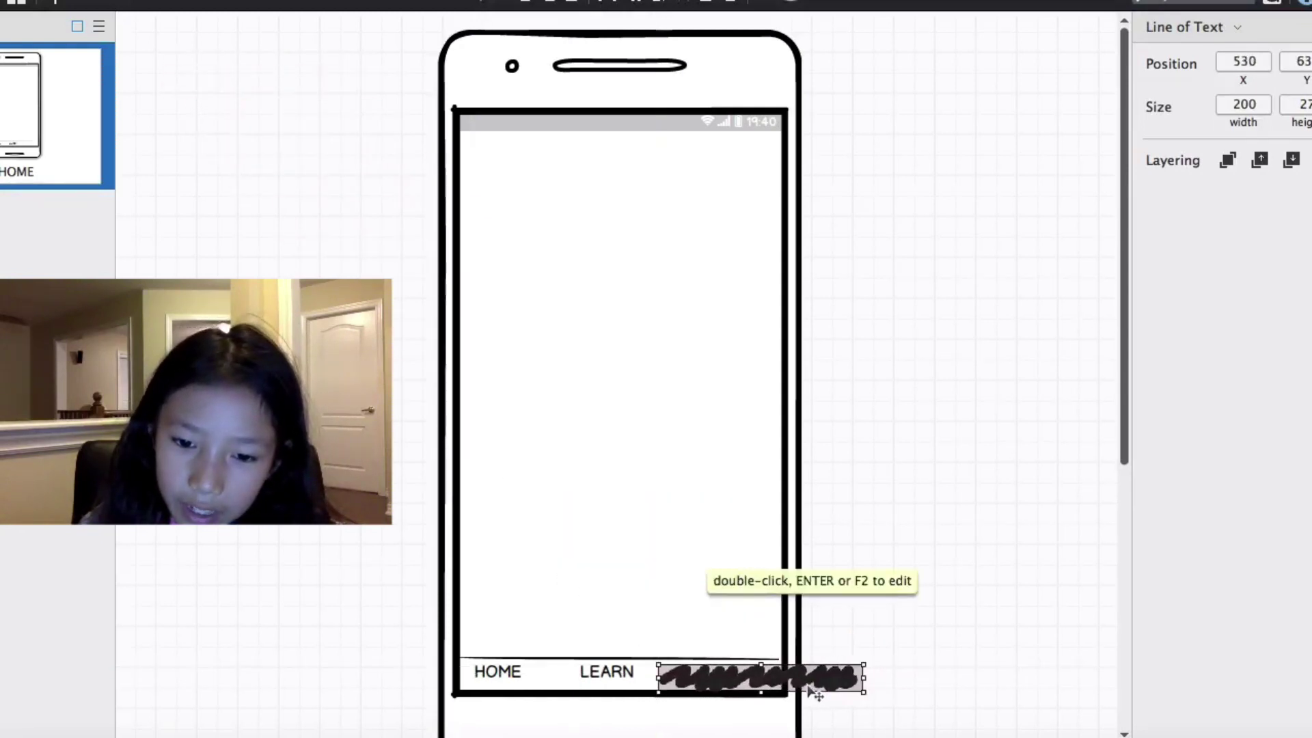
# - Rename the new text to ABOUT, set font size 16, and shrink its box to fit the word
pyautogui.doubleClick(769, 672)
pyautogui.press('BackSpace')
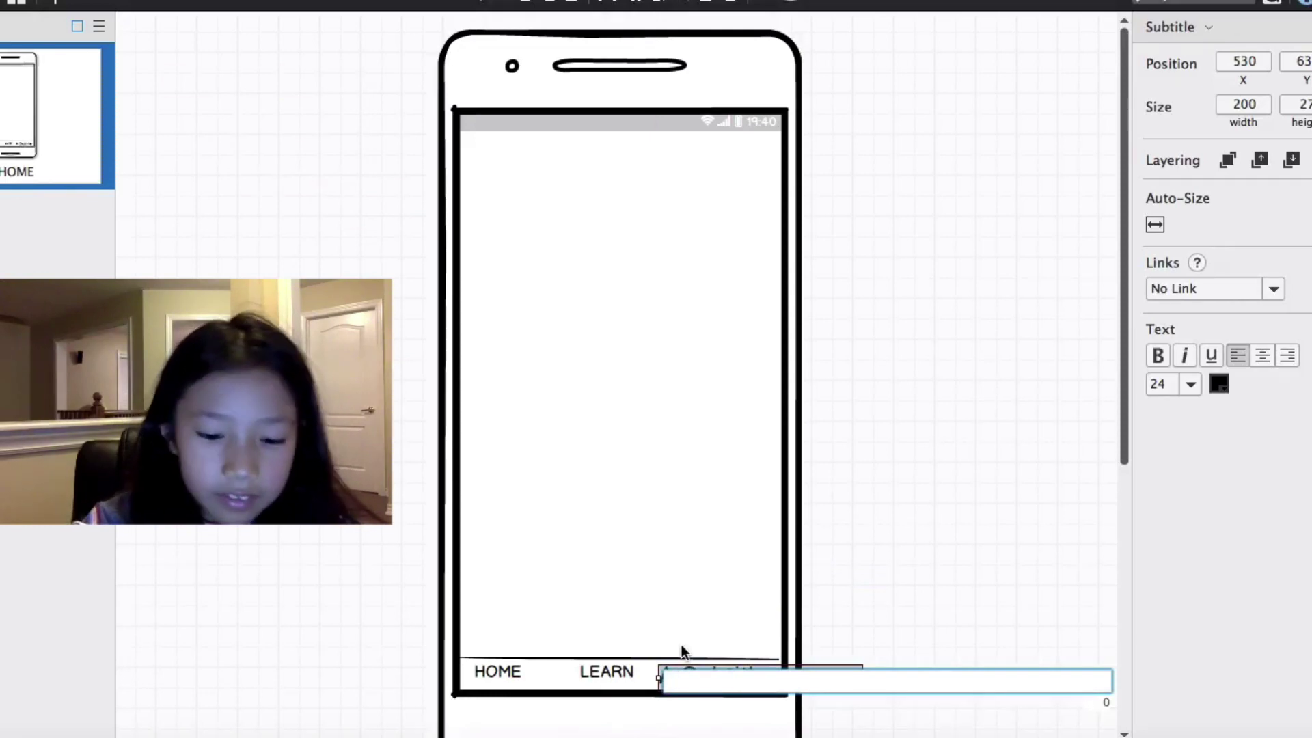
pyautogui.write('AB')
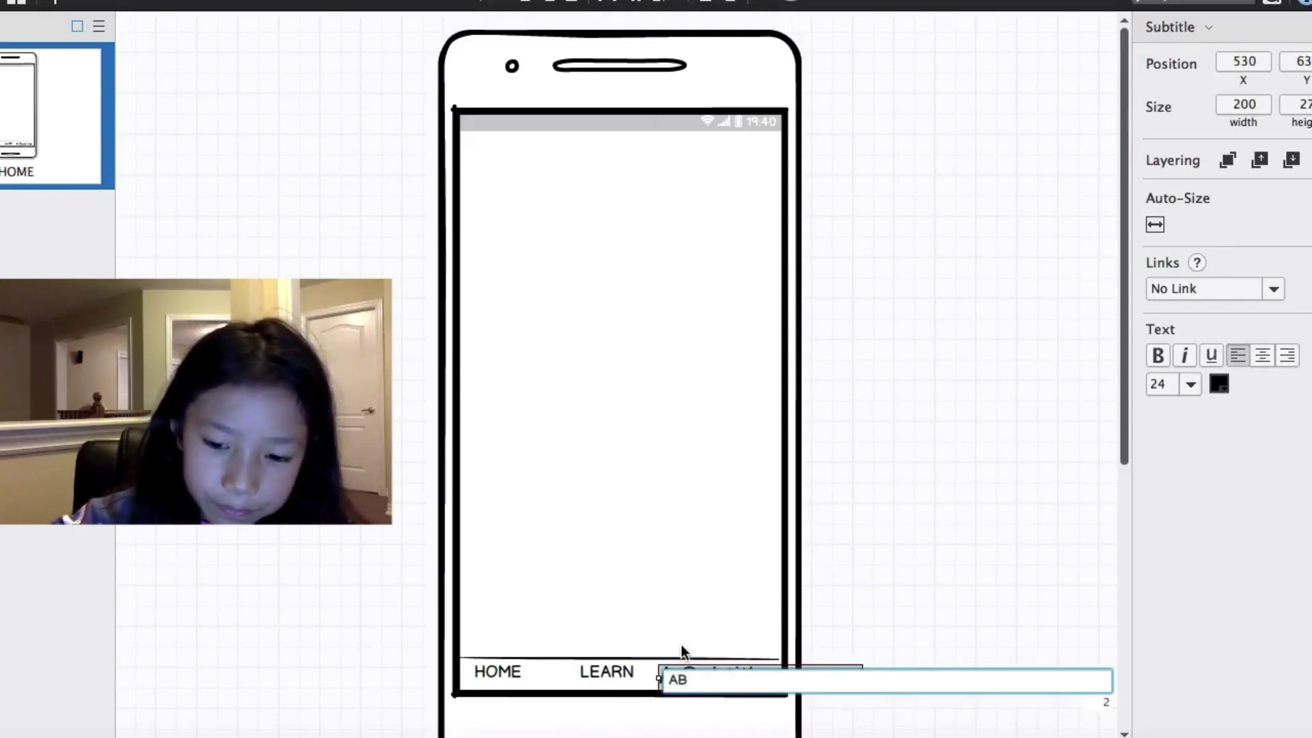
pyautogui.write('OUT')
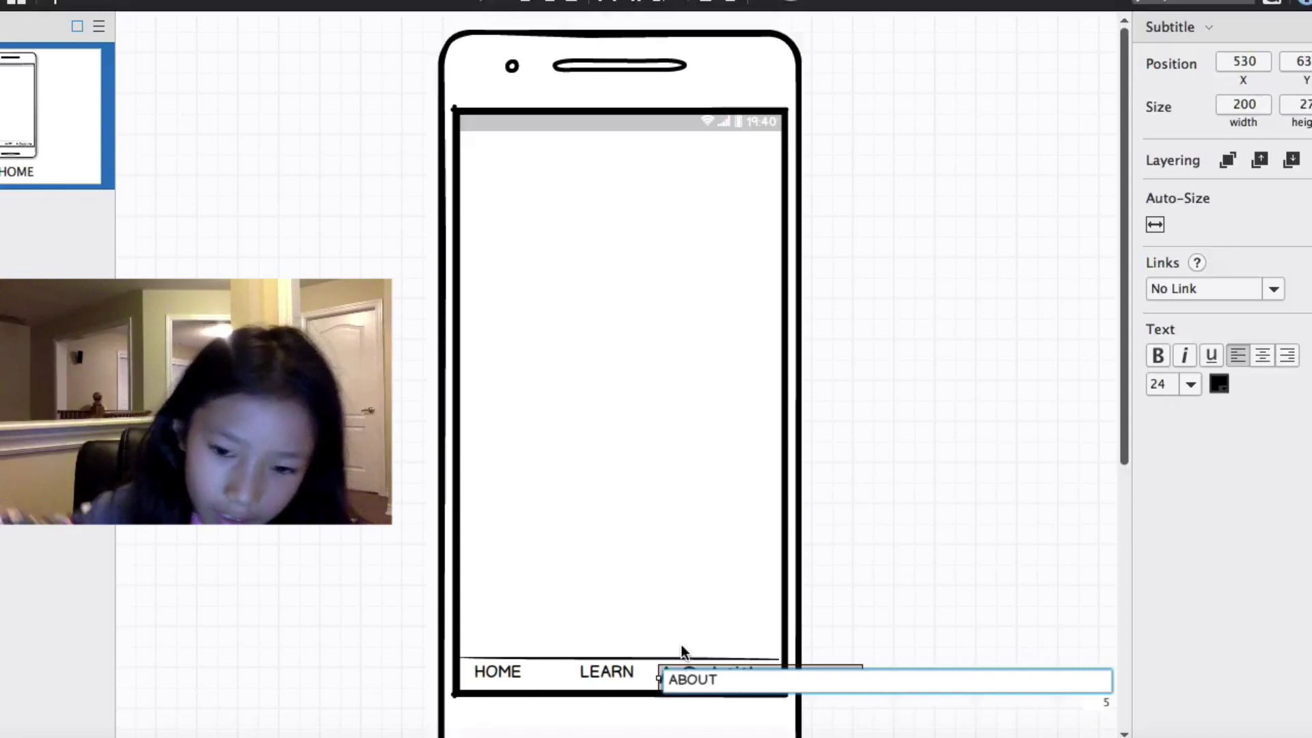
pyautogui.press('Return')
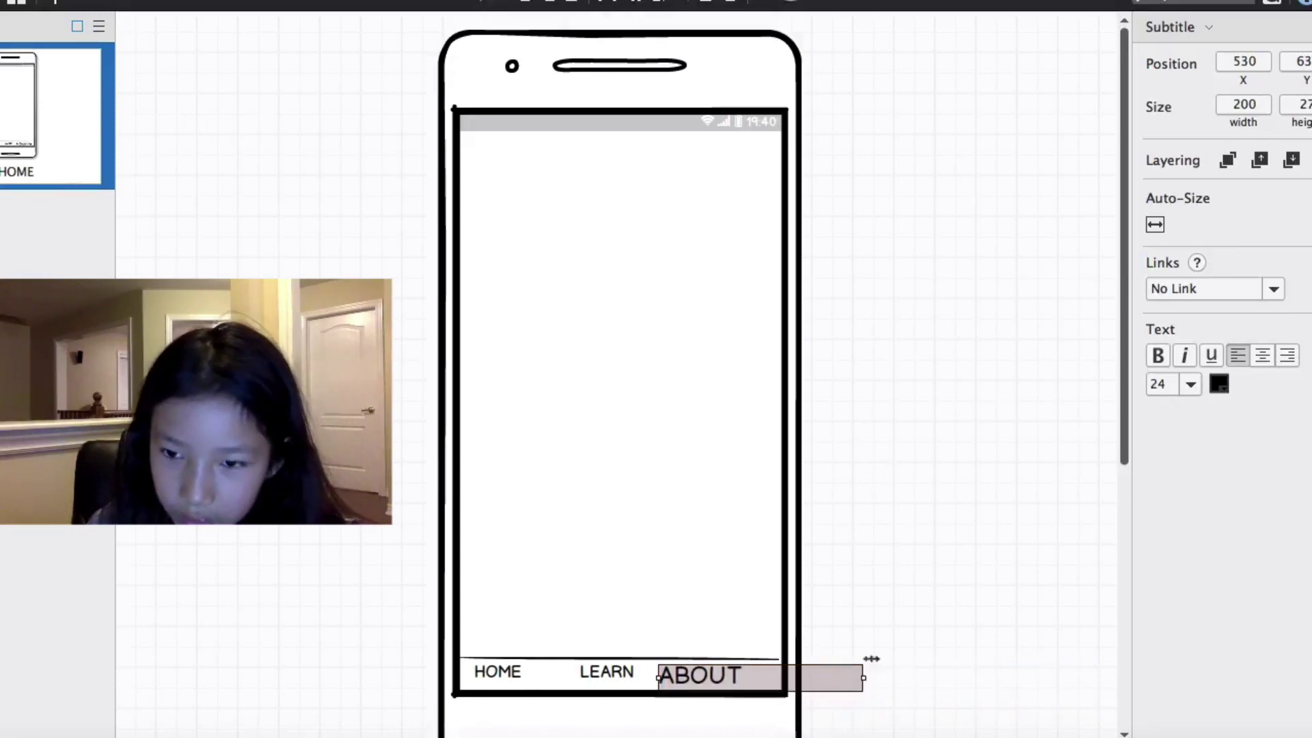
pyautogui.click(1156, 384)
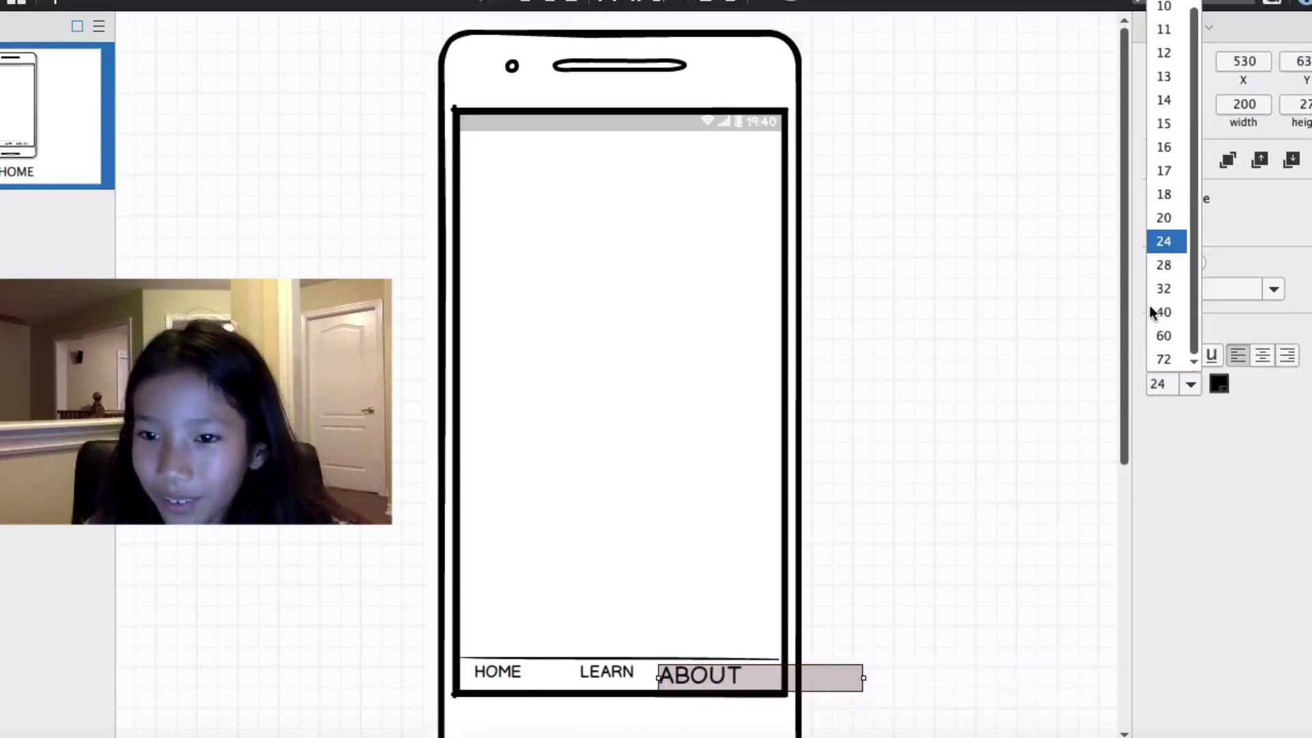
pyautogui.click(1161, 150)
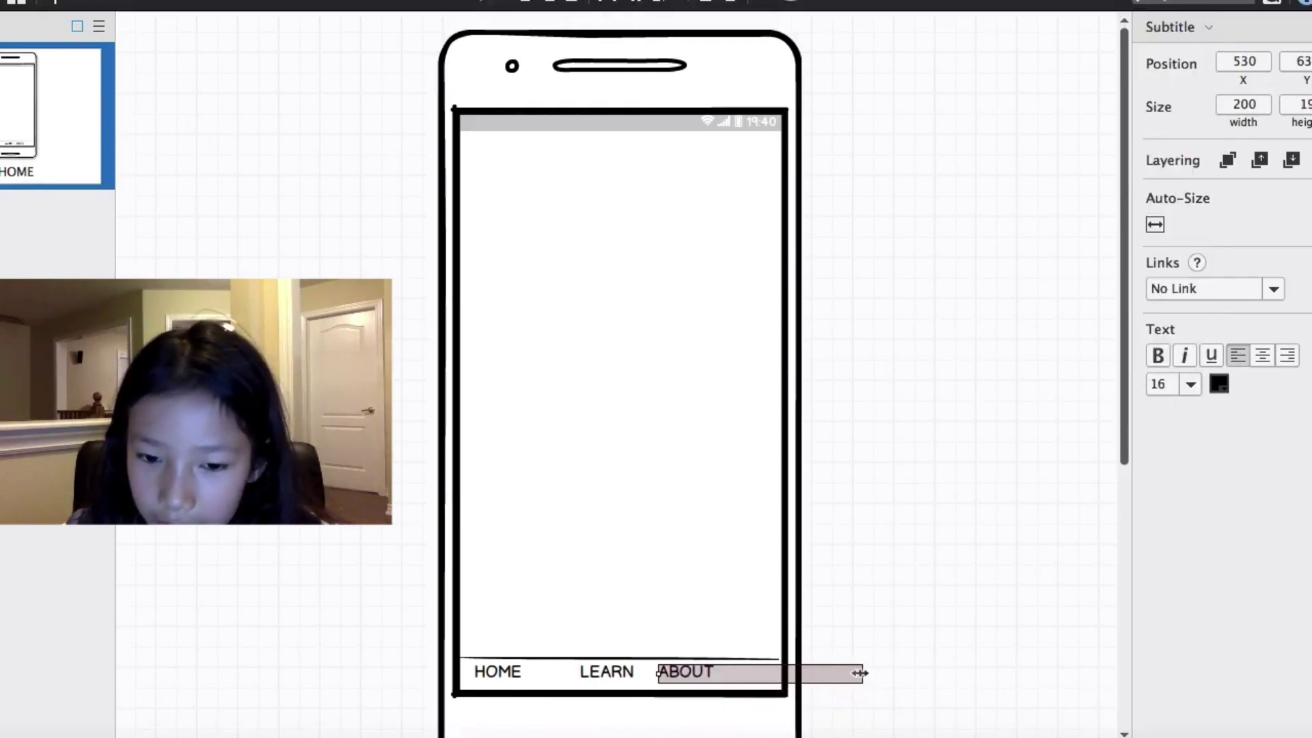
pyautogui.moveTo(864, 674); pyautogui.dragTo(718, 679)
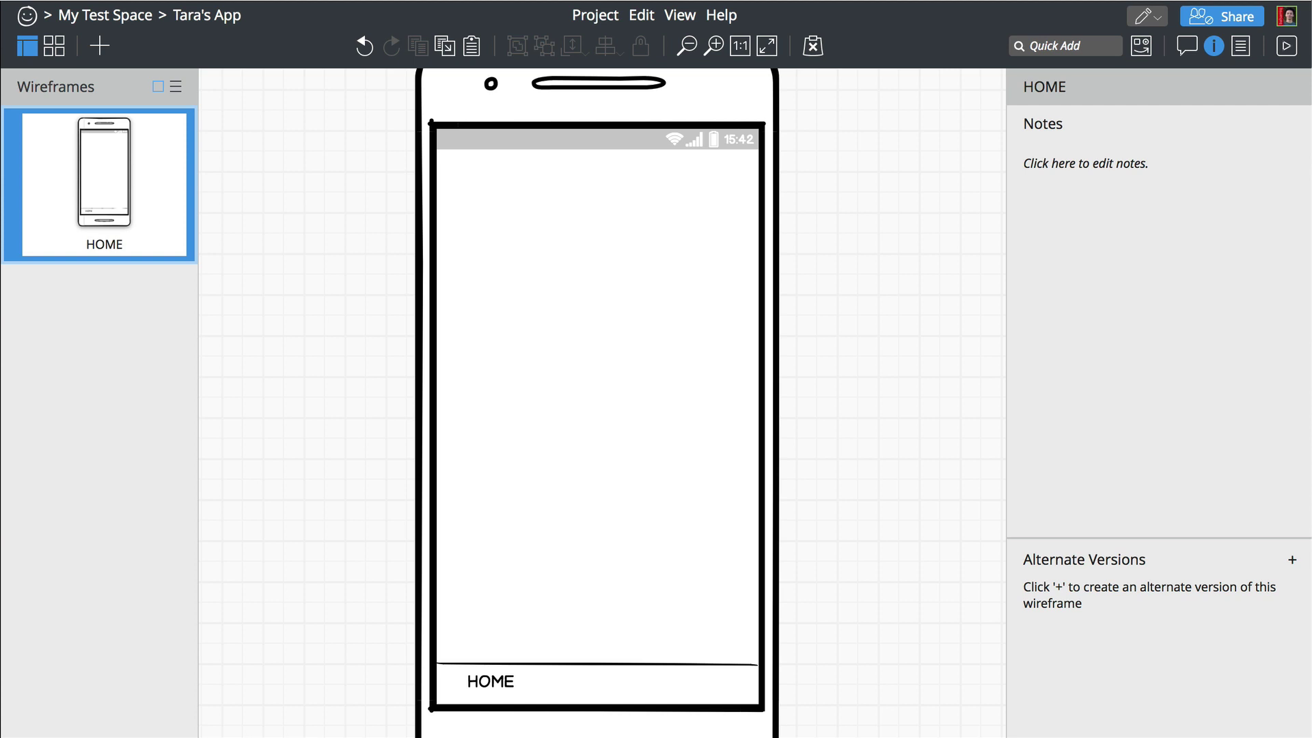
# - Duplicate the HOME label twice with Cmd+D, spreading the copies across the bottom bar
pyautogui.click(496, 687)
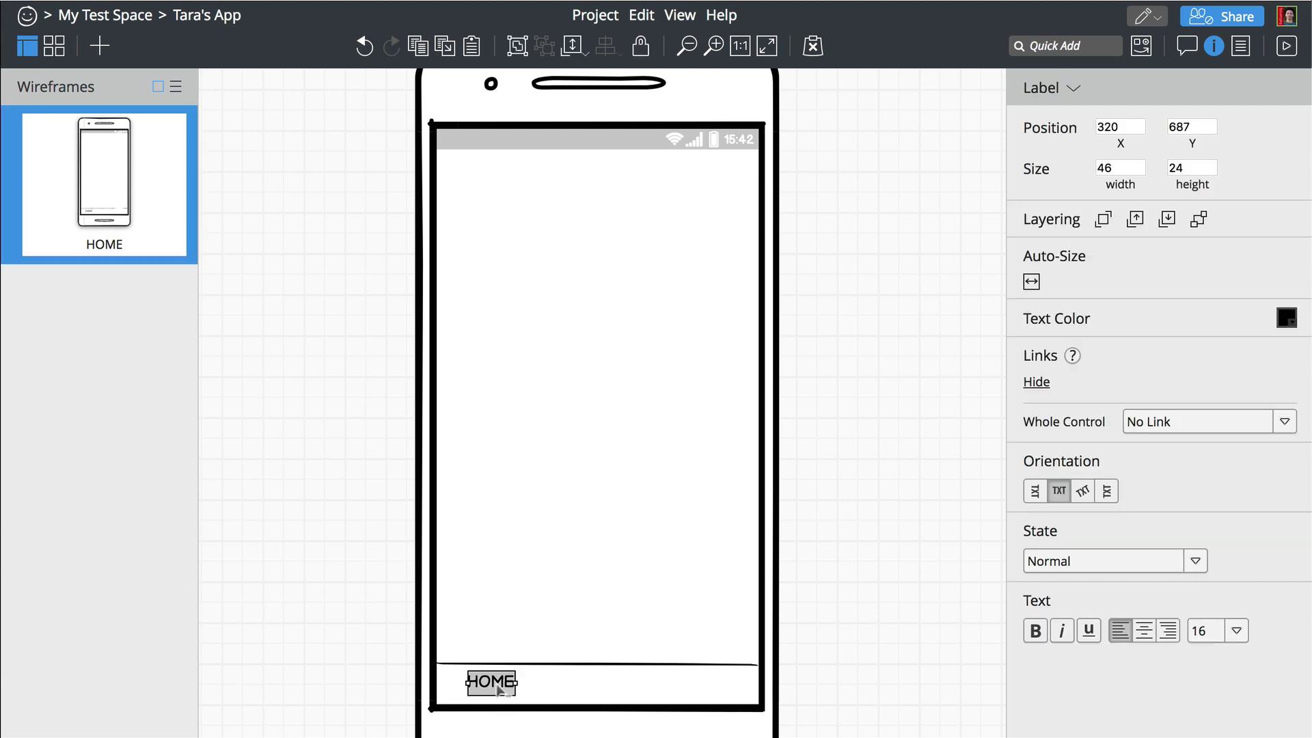
pyautogui.press('super+d')
pyautogui.moveTo(499, 688); pyautogui.dragTo(582, 687)
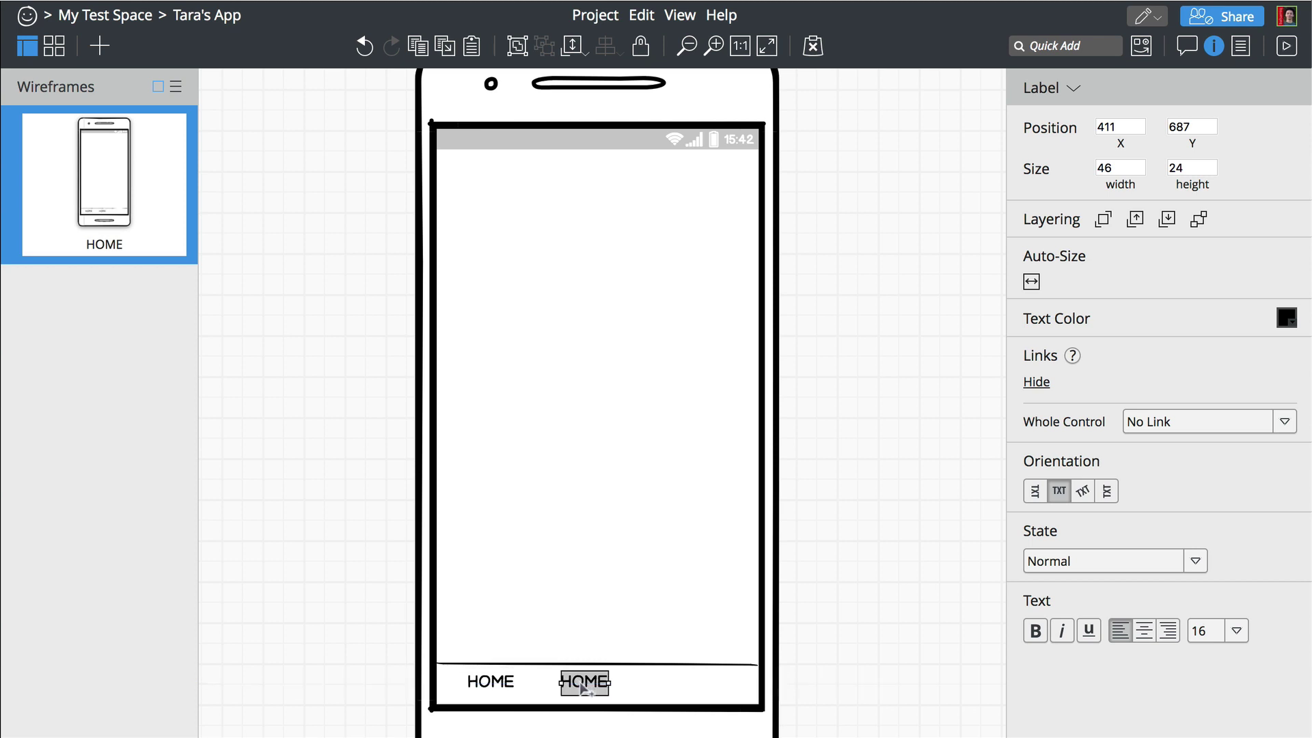
pyautogui.press('super+d')
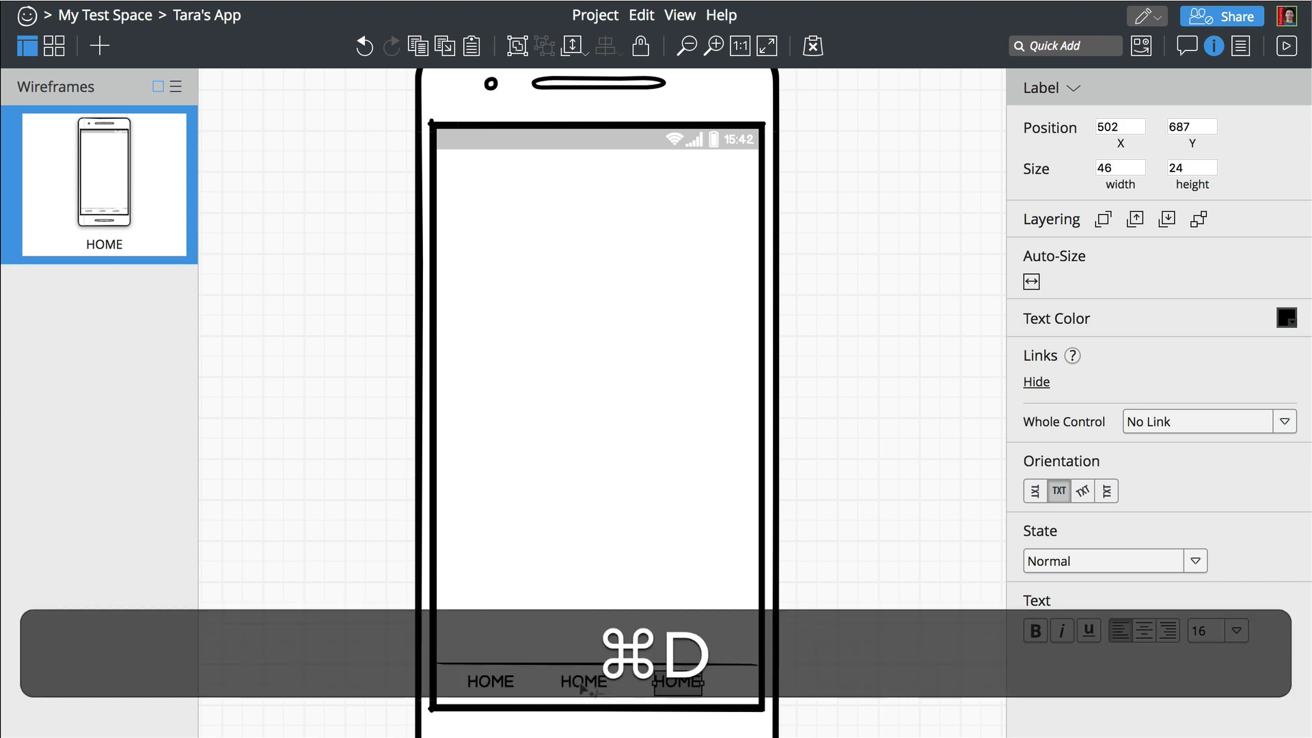
pyautogui.click(584, 686)
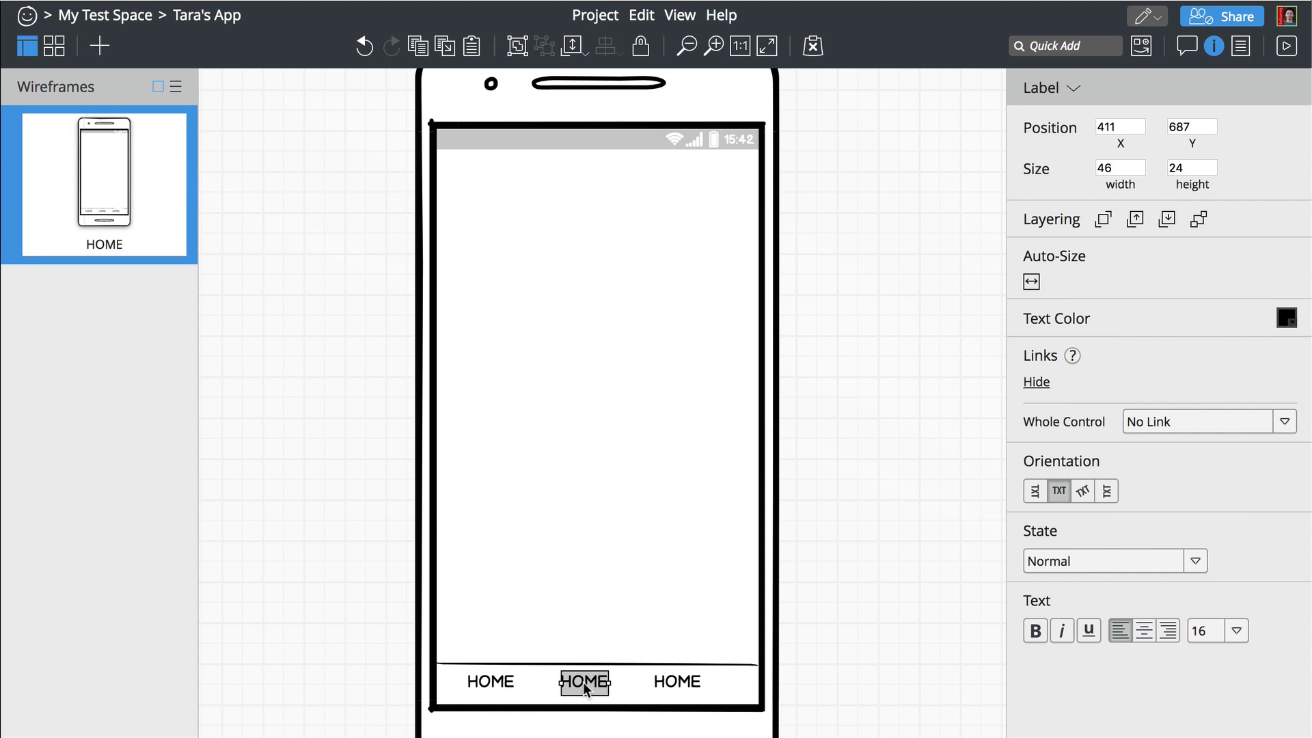
# - Rename the copies LEARN and ABOUT, and shift ABOUT slightly further right
pyautogui.doubleClick(585, 686)
pyautogui.write('LEARN')
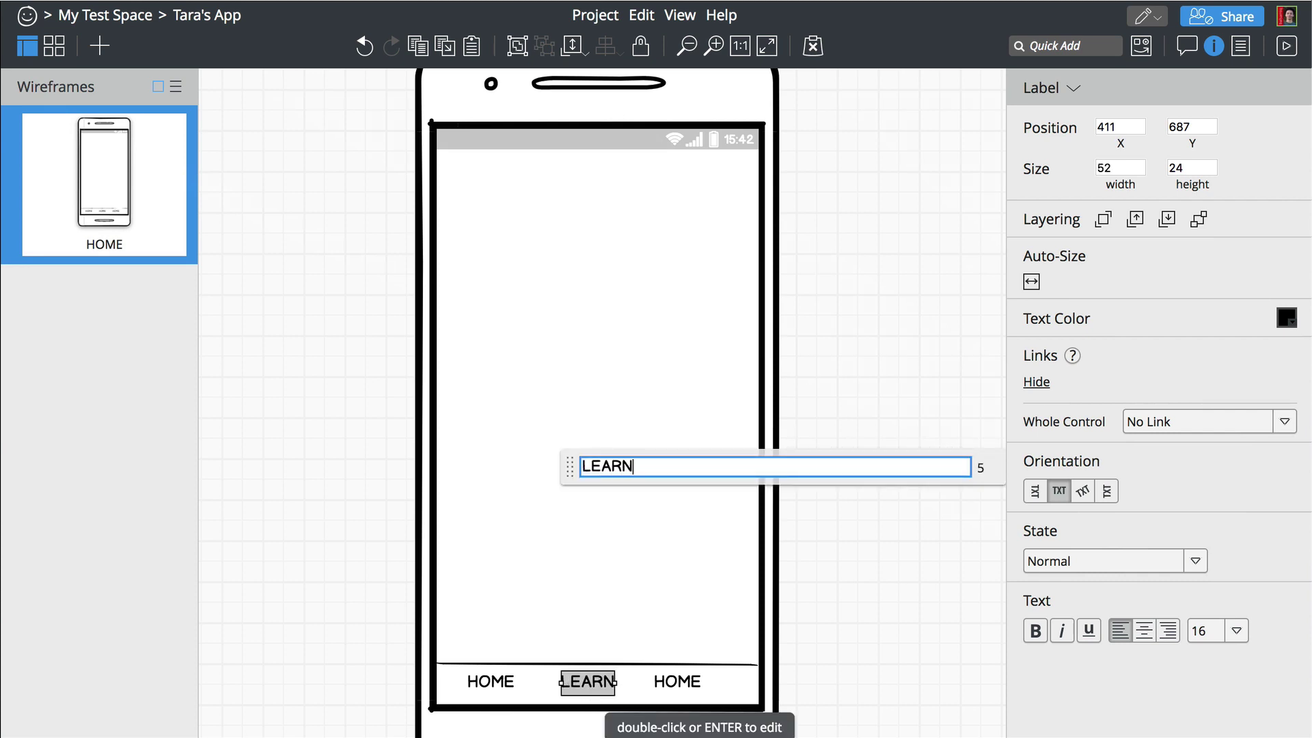
pyautogui.press('Return')
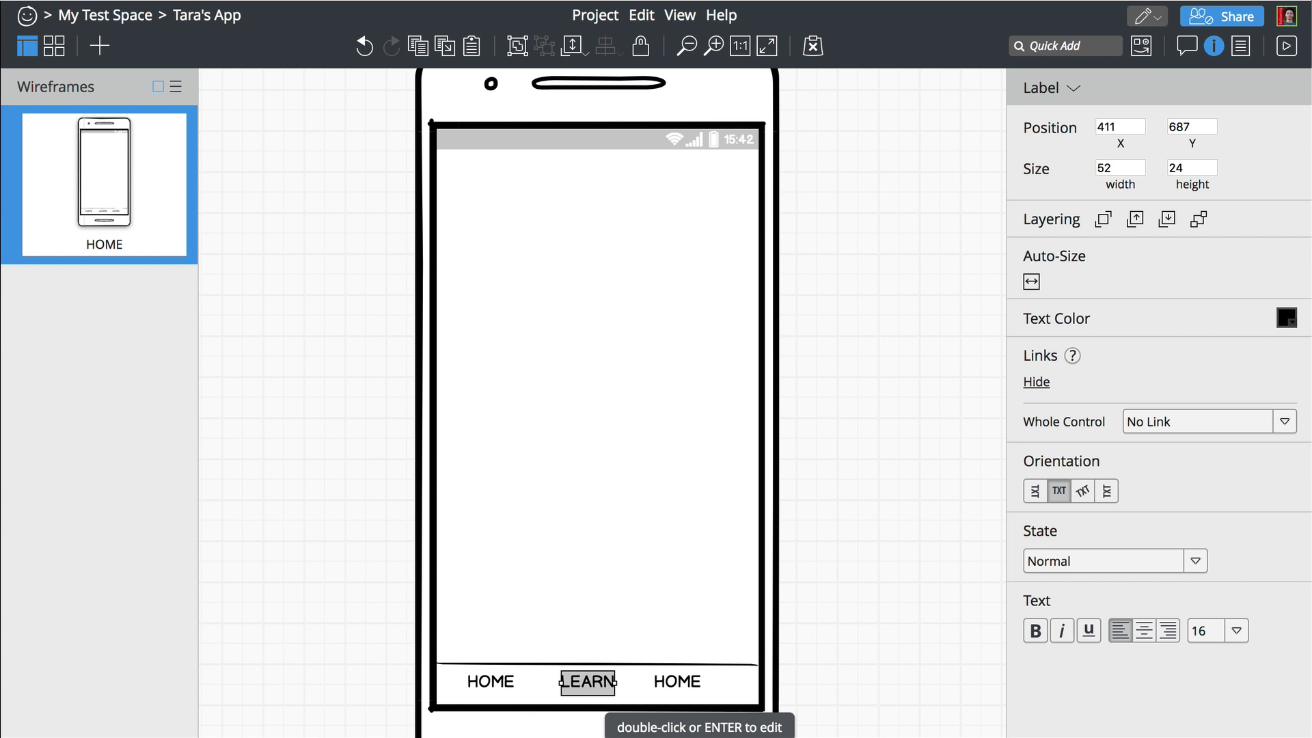
pyautogui.click(675, 682)
pyautogui.doubleClick(675, 681)
pyautogui.write('ABOUT')
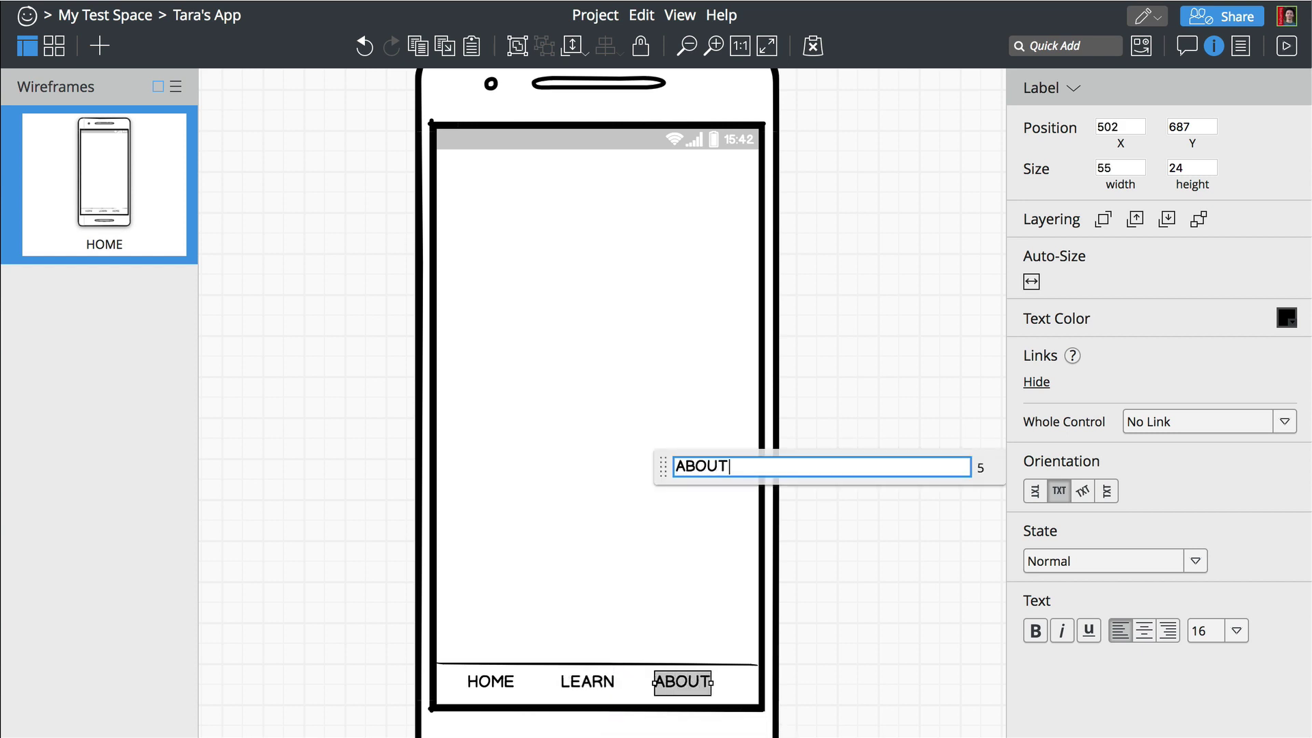
pyautogui.press('Return')
pyautogui.moveTo(697, 681); pyautogui.dragTo(719, 681)
pyautogui.click(596, 681)
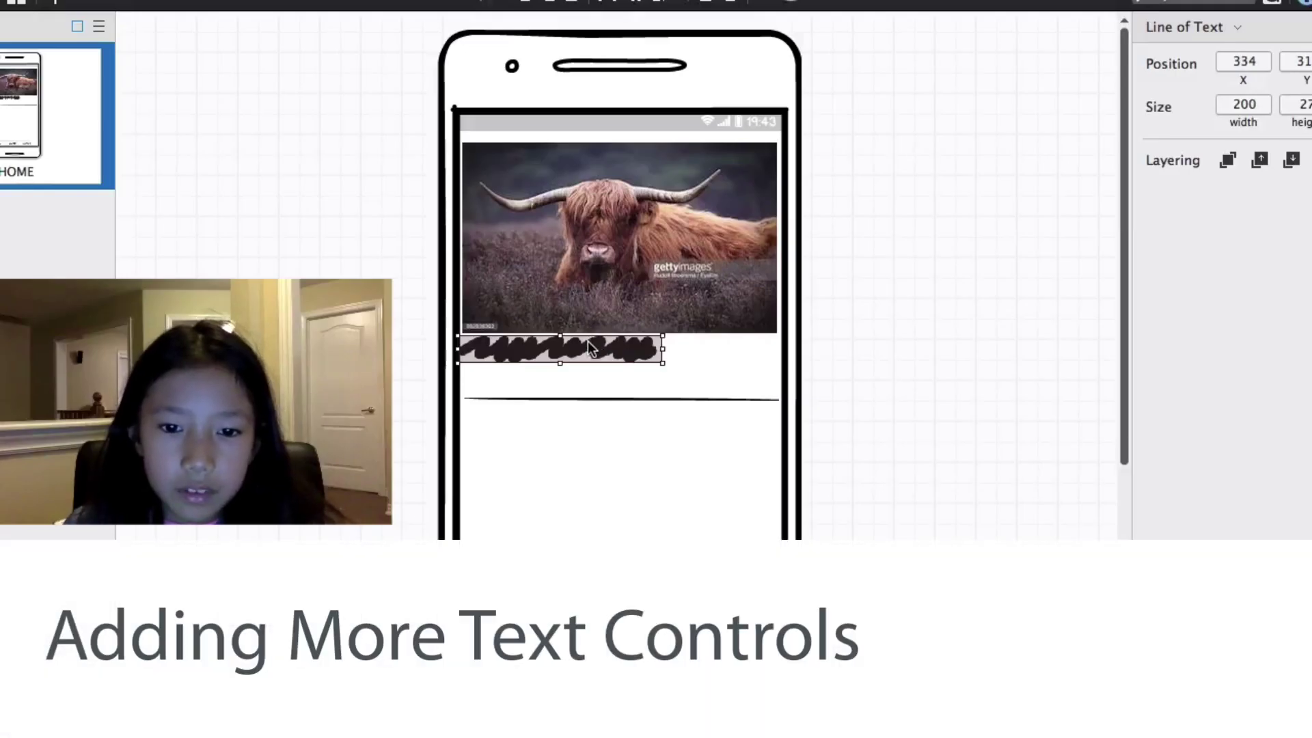
# - Change the caption under the yak photo to 'A BROWN YAK' at size 20 and narrow its box
pyautogui.doubleClick(589, 345)
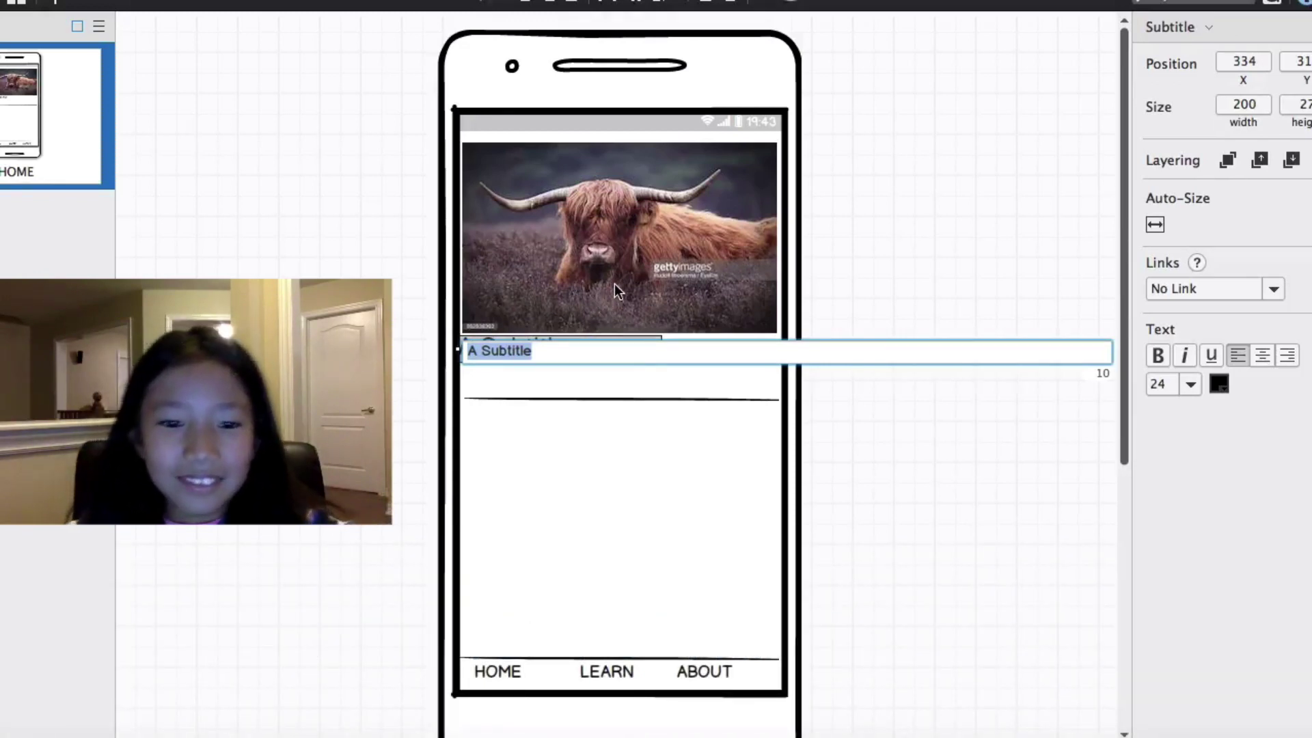
pyautogui.press('BackSpace')
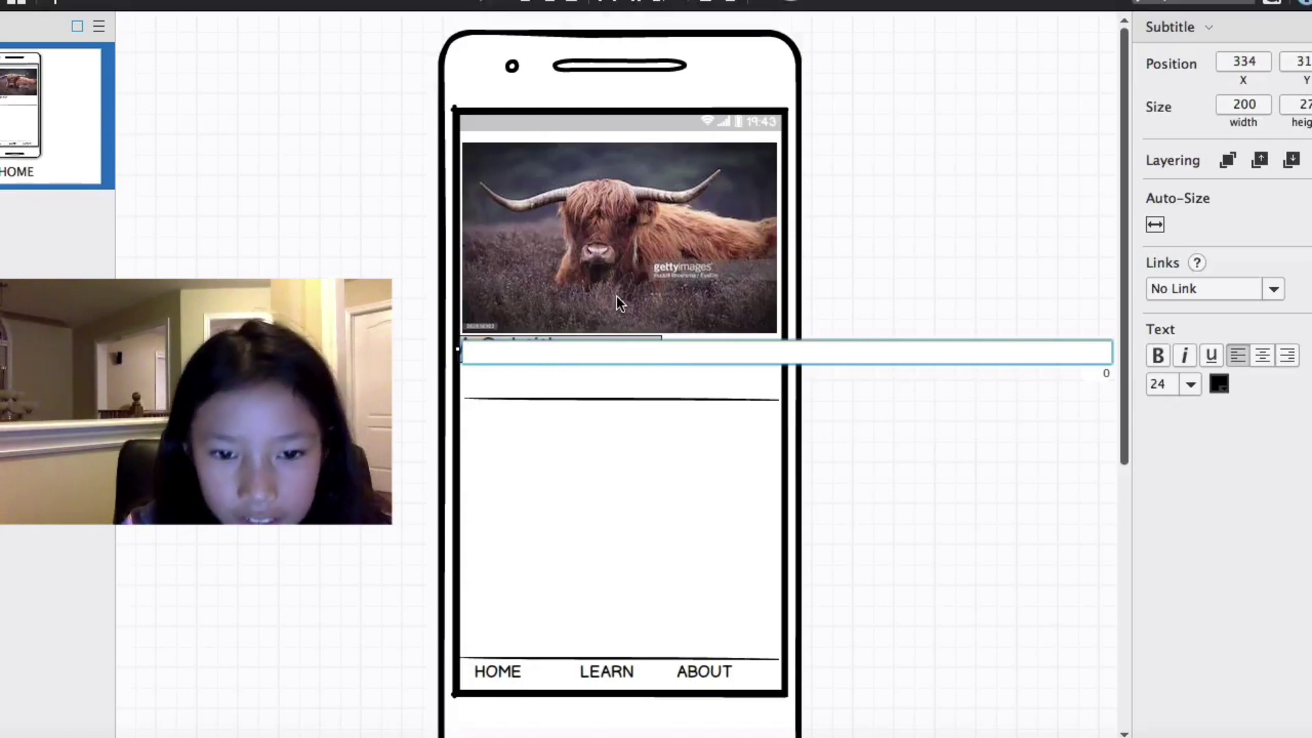
pyautogui.write('A')
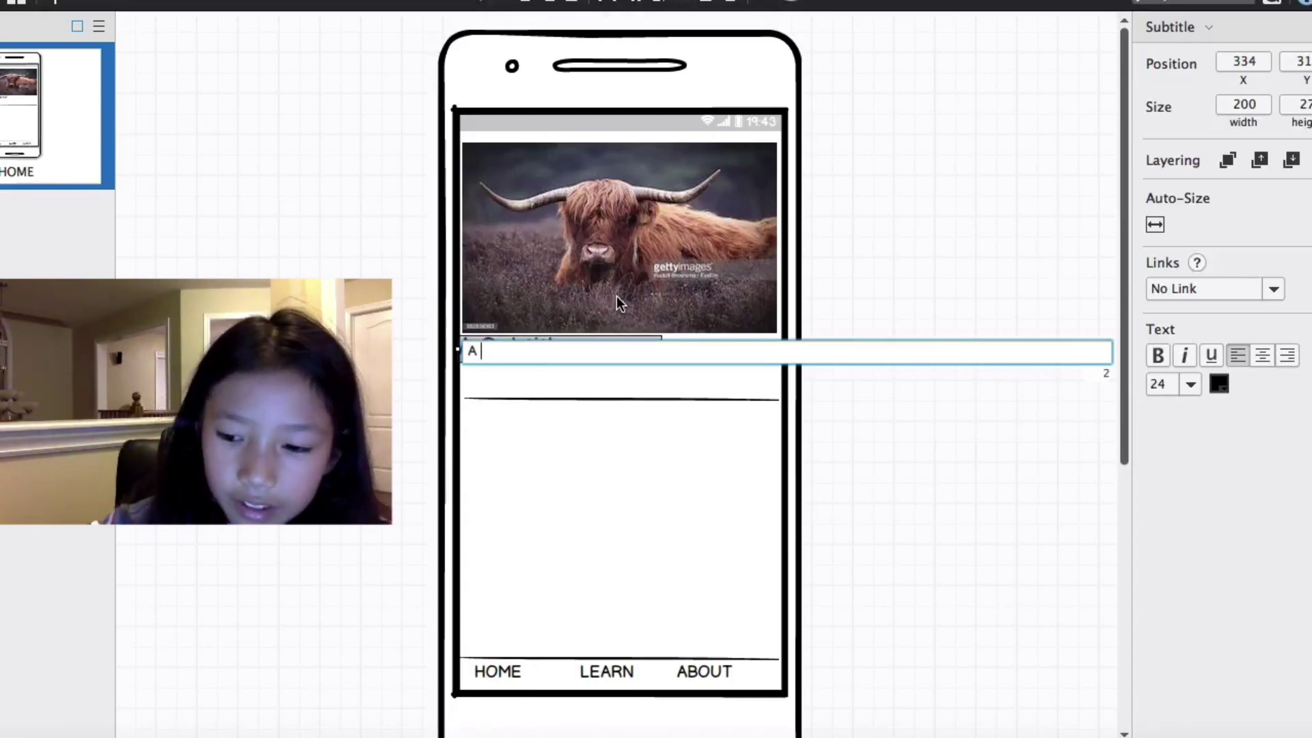
pyautogui.press('BackSpace')
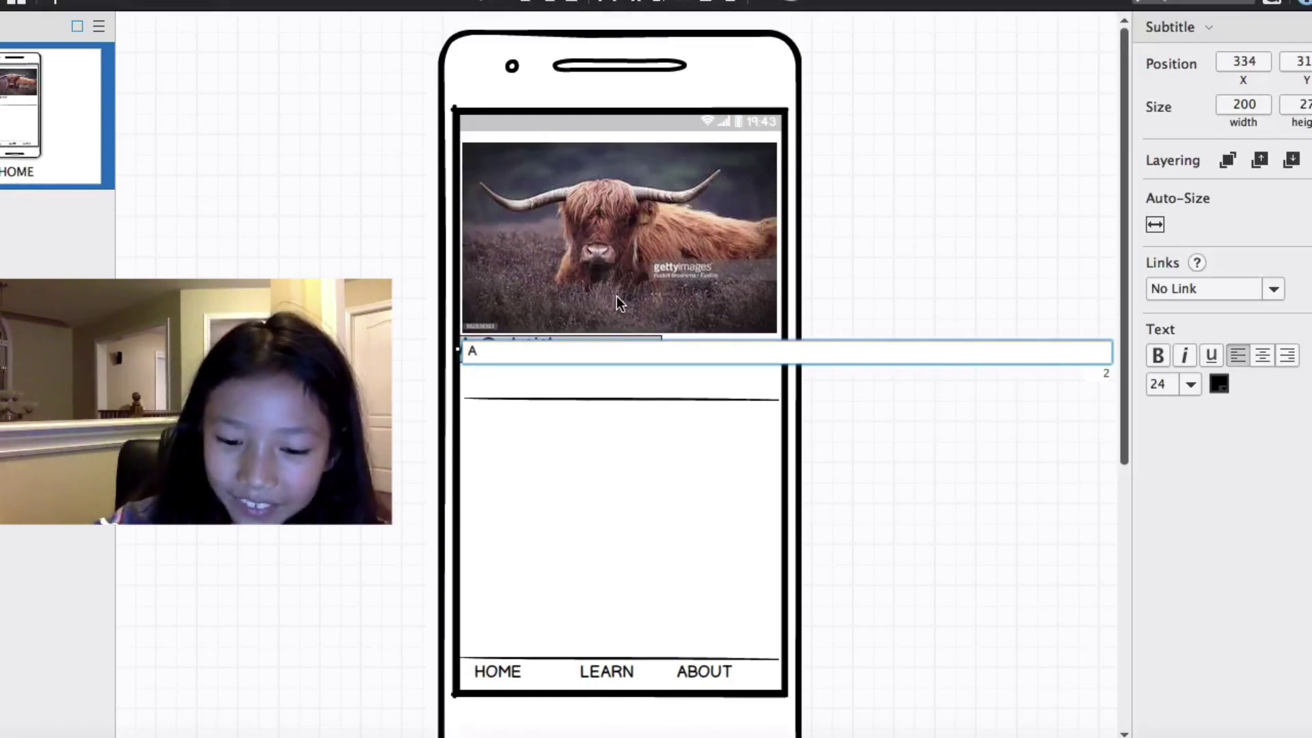
pyautogui.write('BRO')
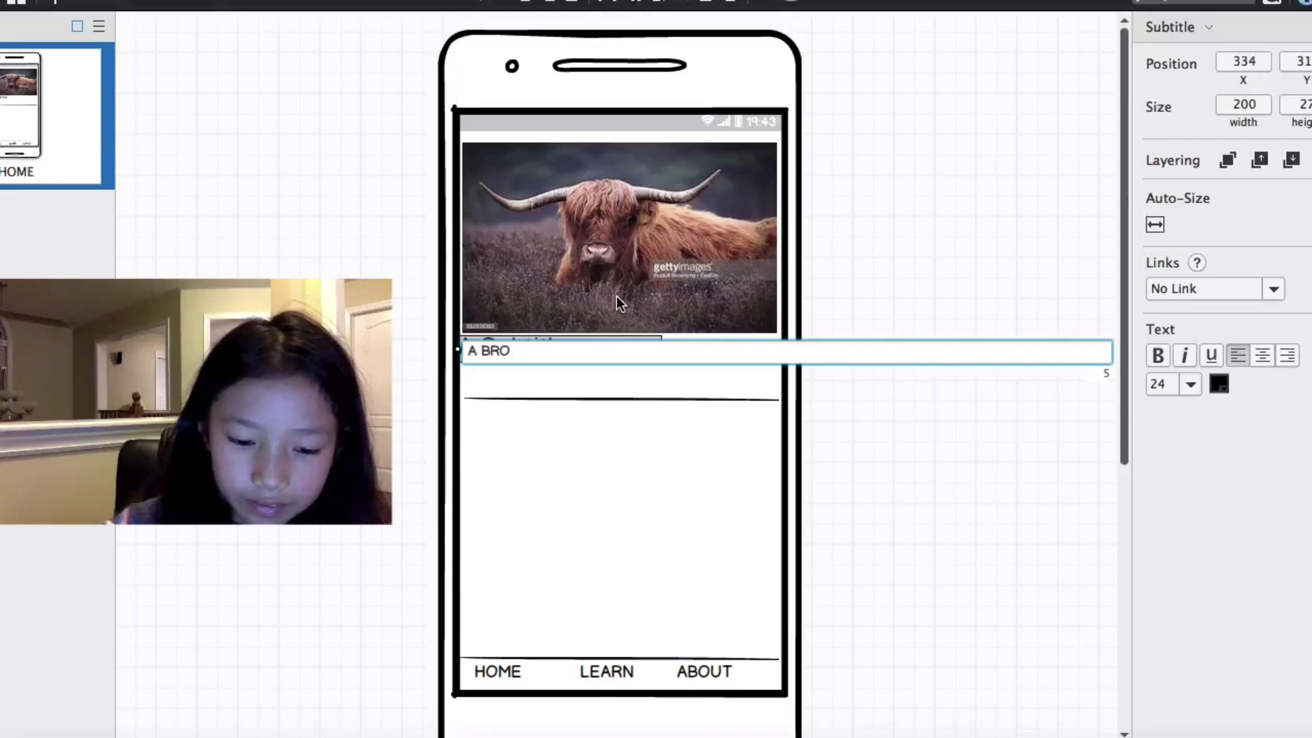
pyautogui.write('WN YAK')
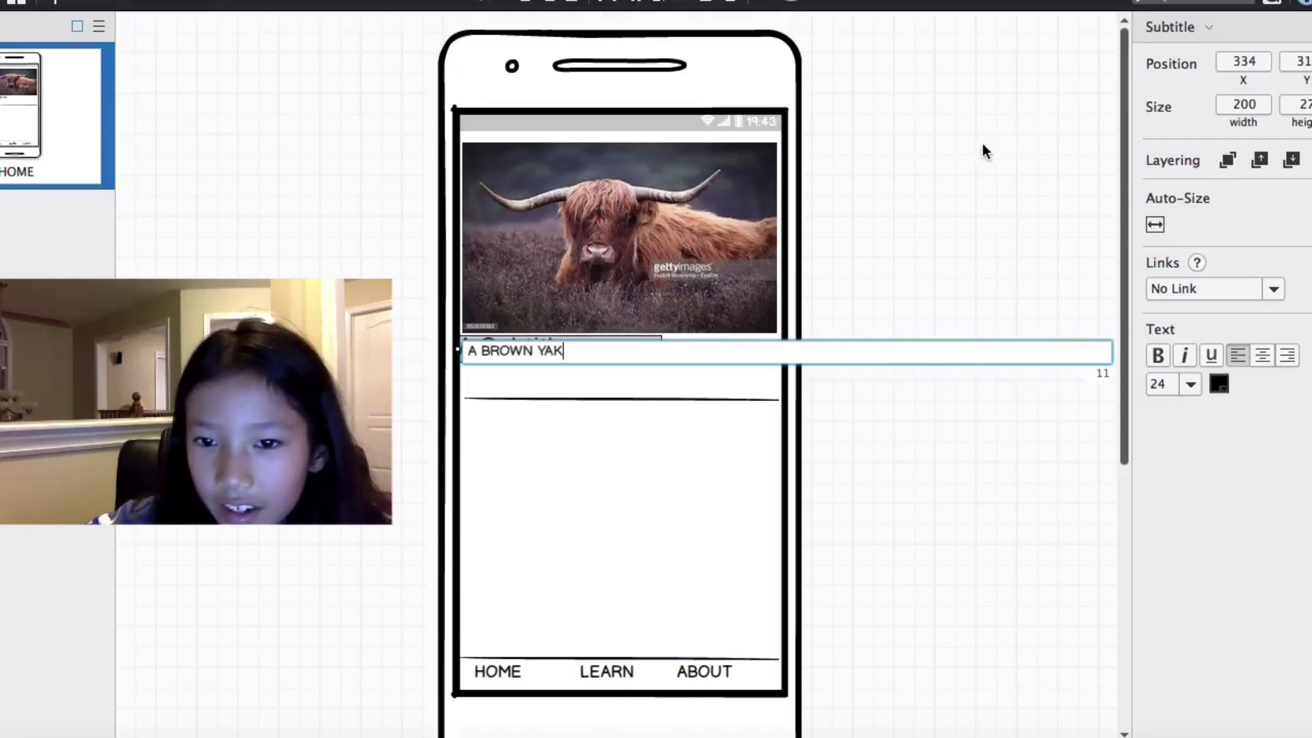
pyautogui.press('Return')
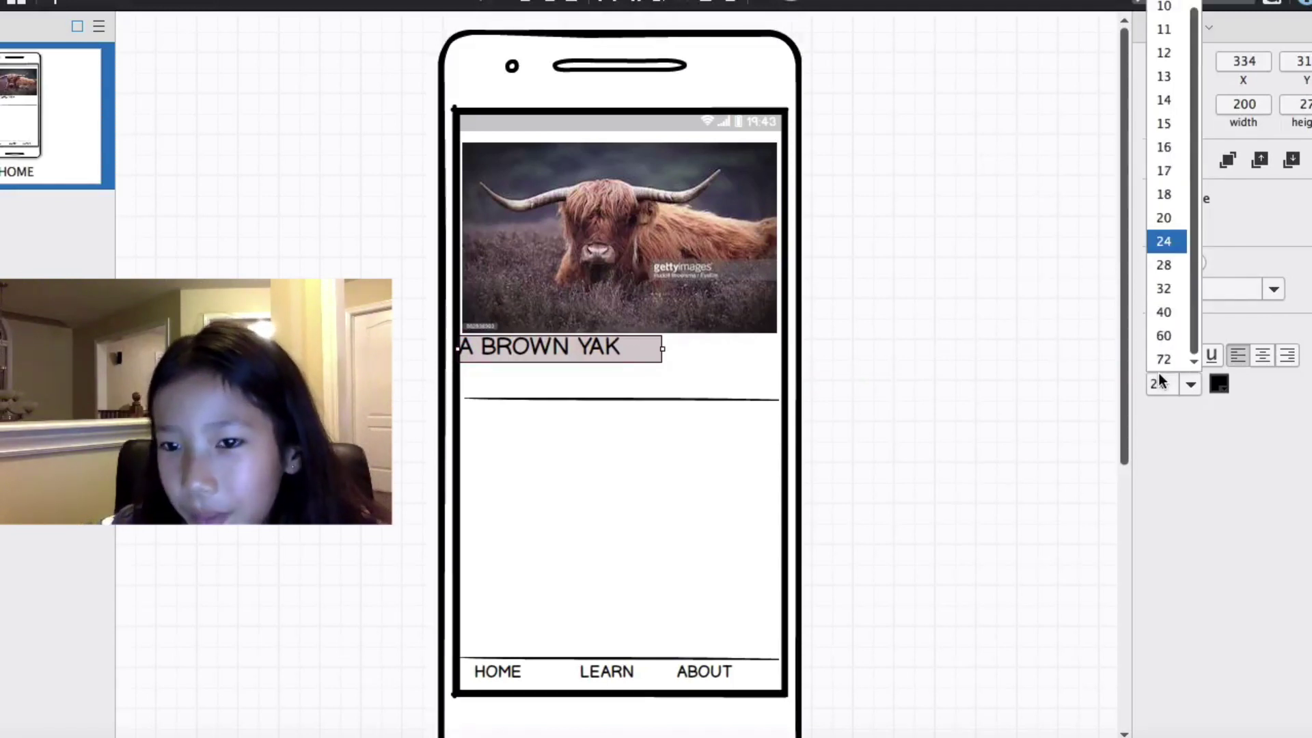
pyautogui.click(1174, 224)
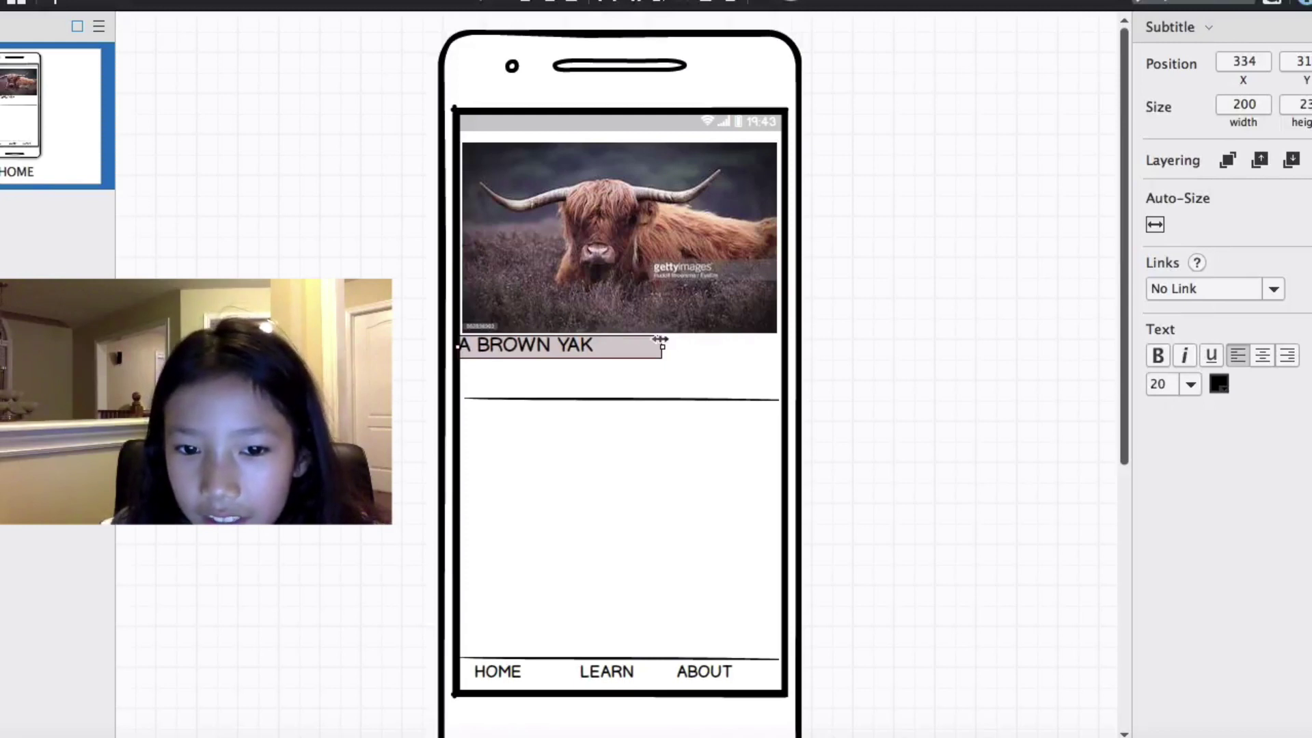
pyautogui.moveTo(662, 343); pyautogui.dragTo(571, 349)
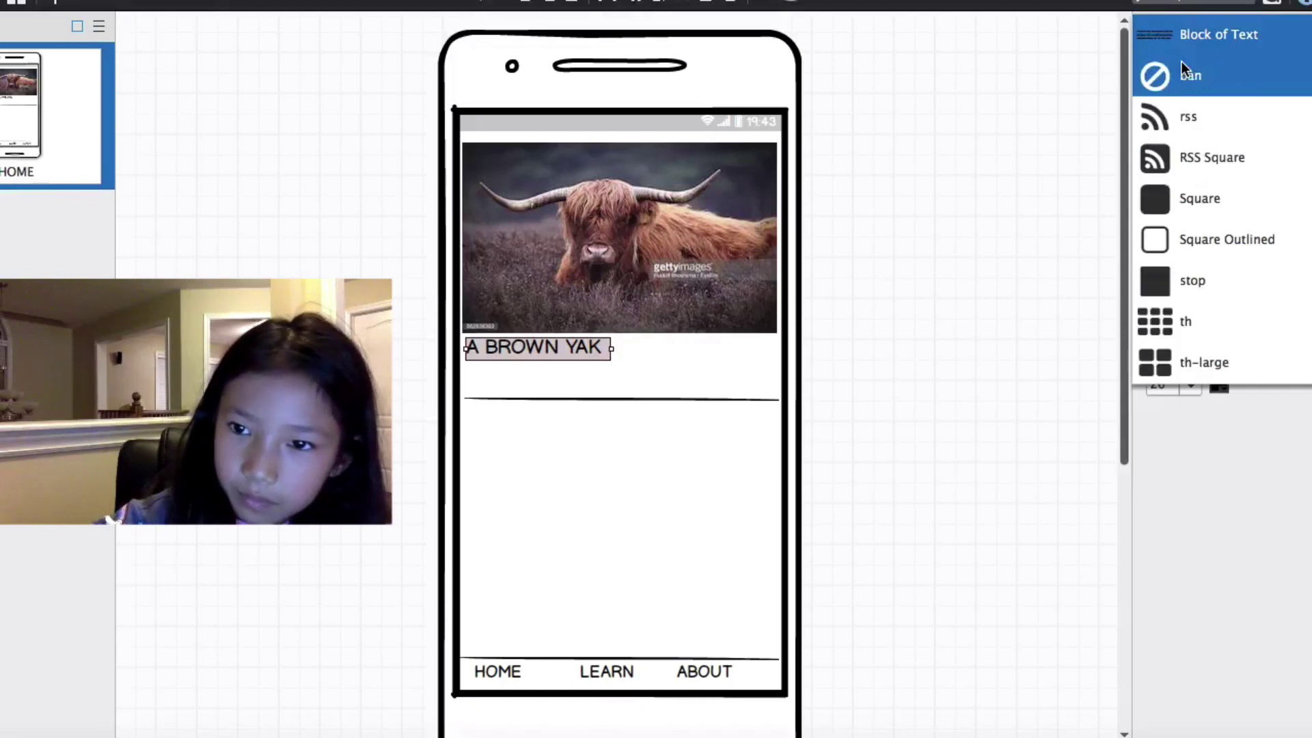
# - Add a Block of Text onto the phone screen and enter the yak description
pyautogui.click(1199, 29)
pyautogui.moveTo(229, 113); pyautogui.dragTo(529, 410)
pyautogui.doubleClick(526, 395)
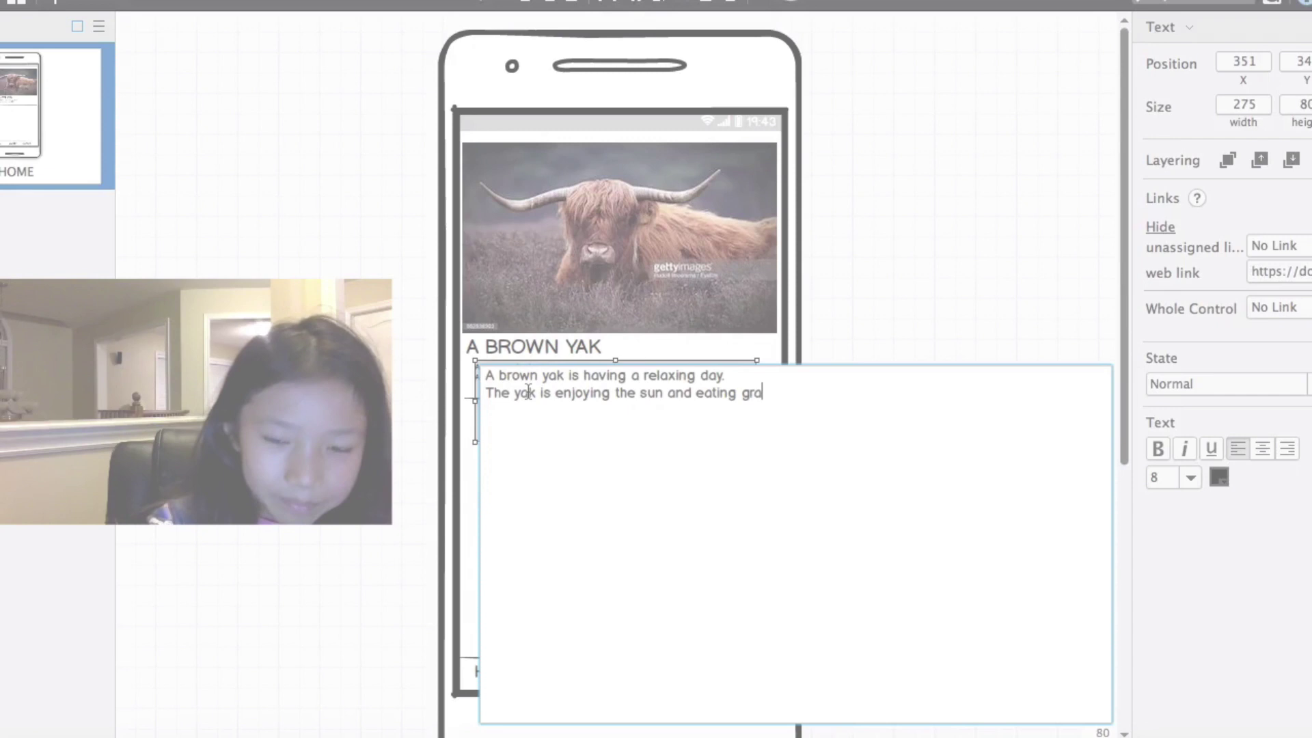
pyautogui.write('ss.')
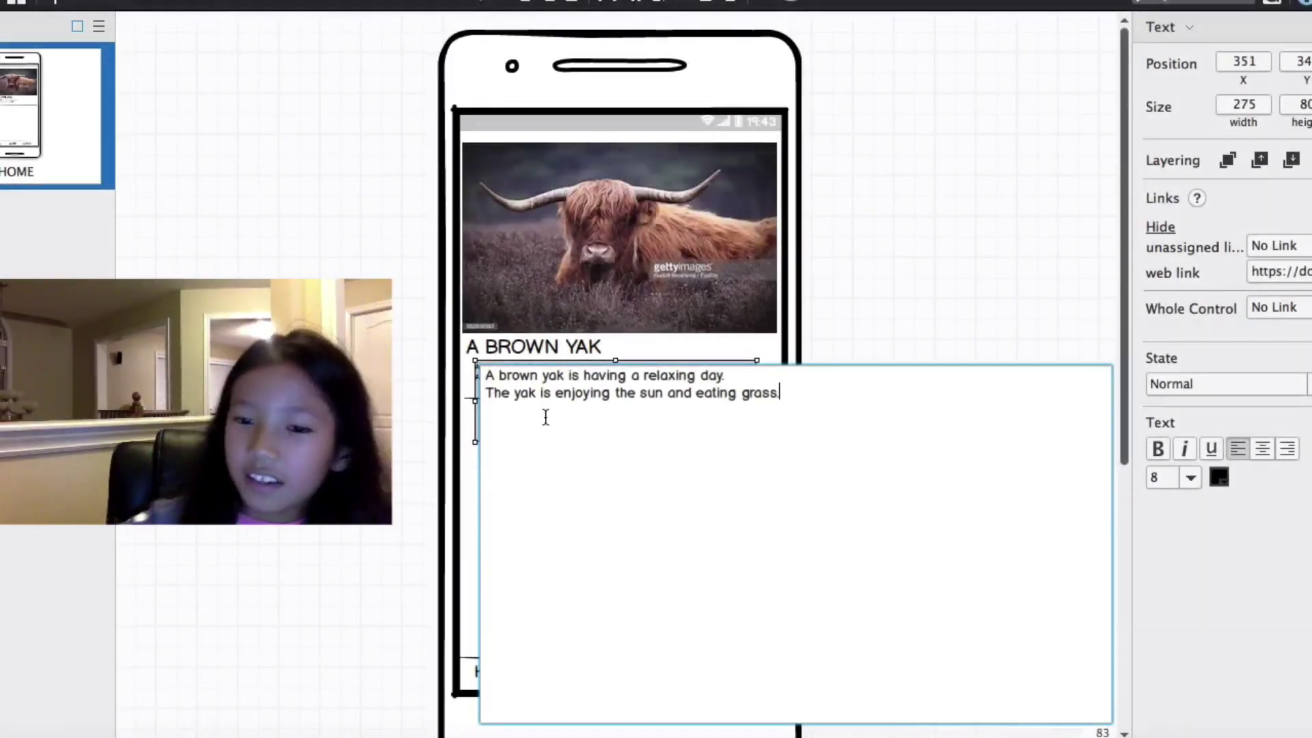
pyautogui.click(832, 272)
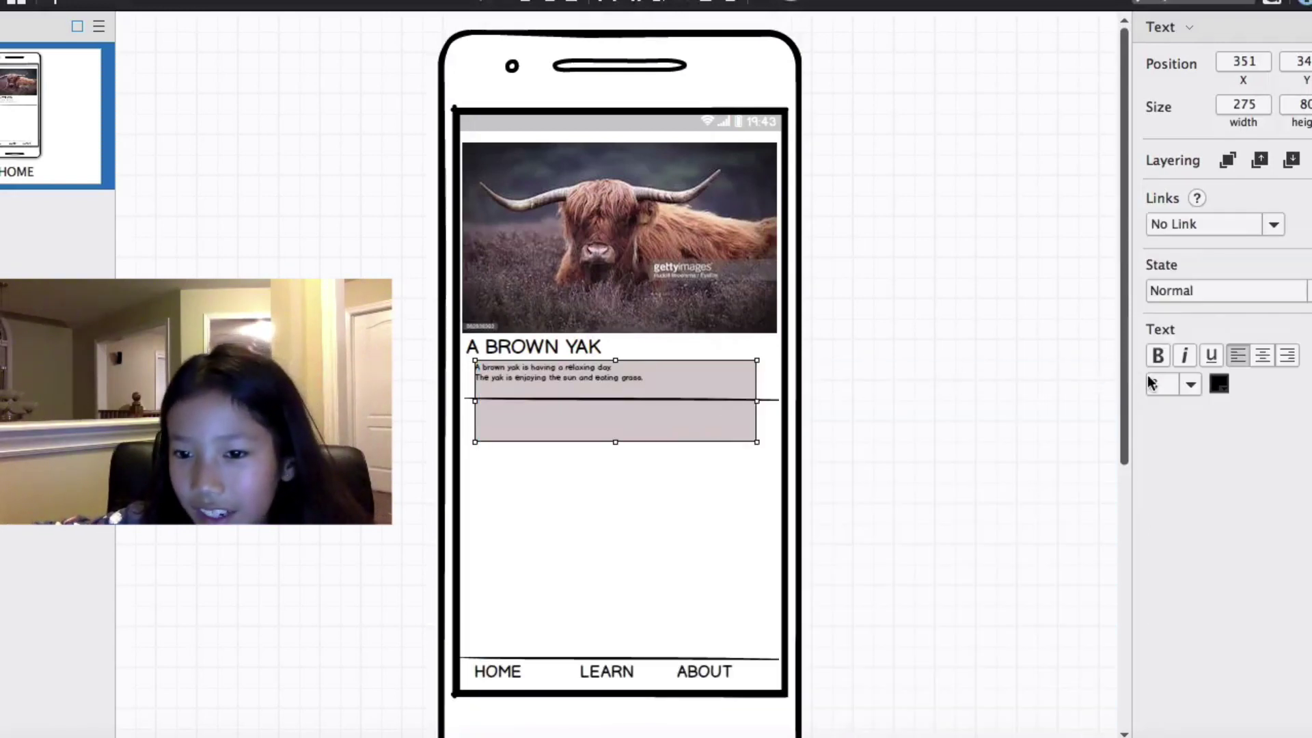
# - Set the yak description paragraph to font size 16
pyautogui.click(1190, 384)
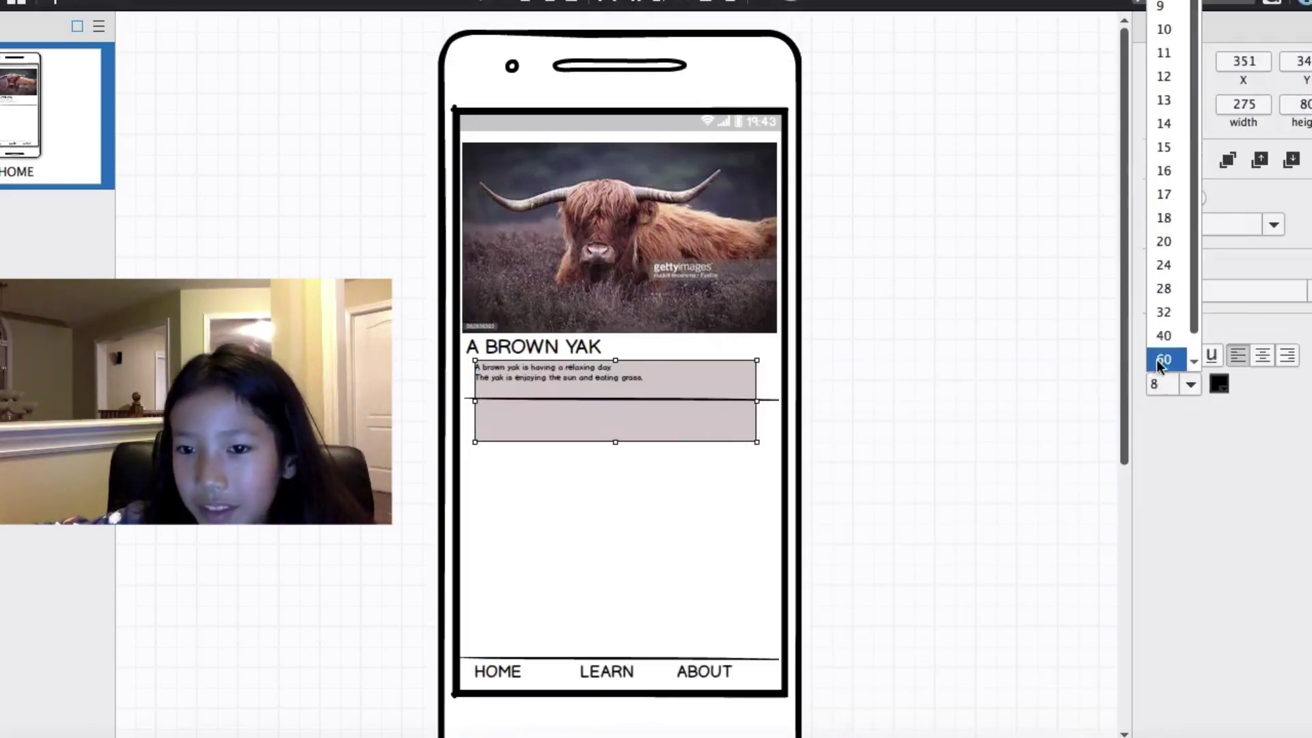
pyautogui.click(1174, 178)
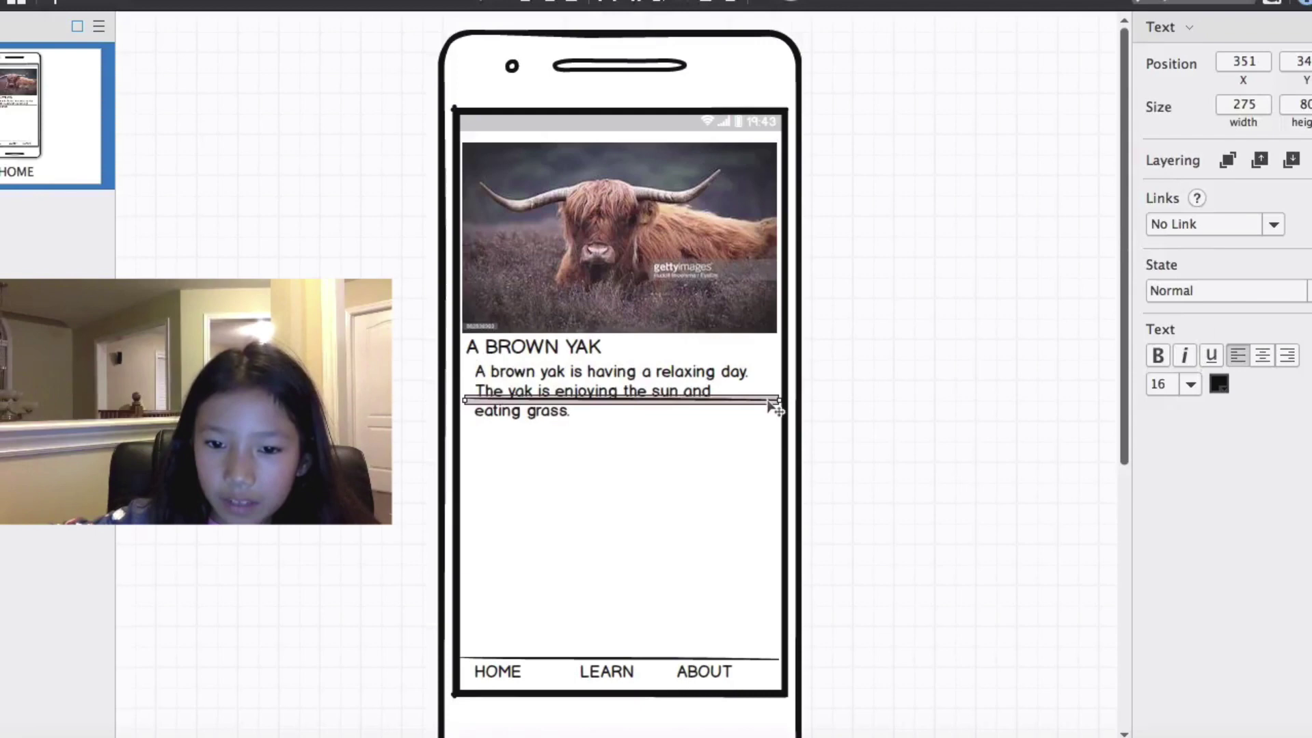
pyautogui.click(769, 403)
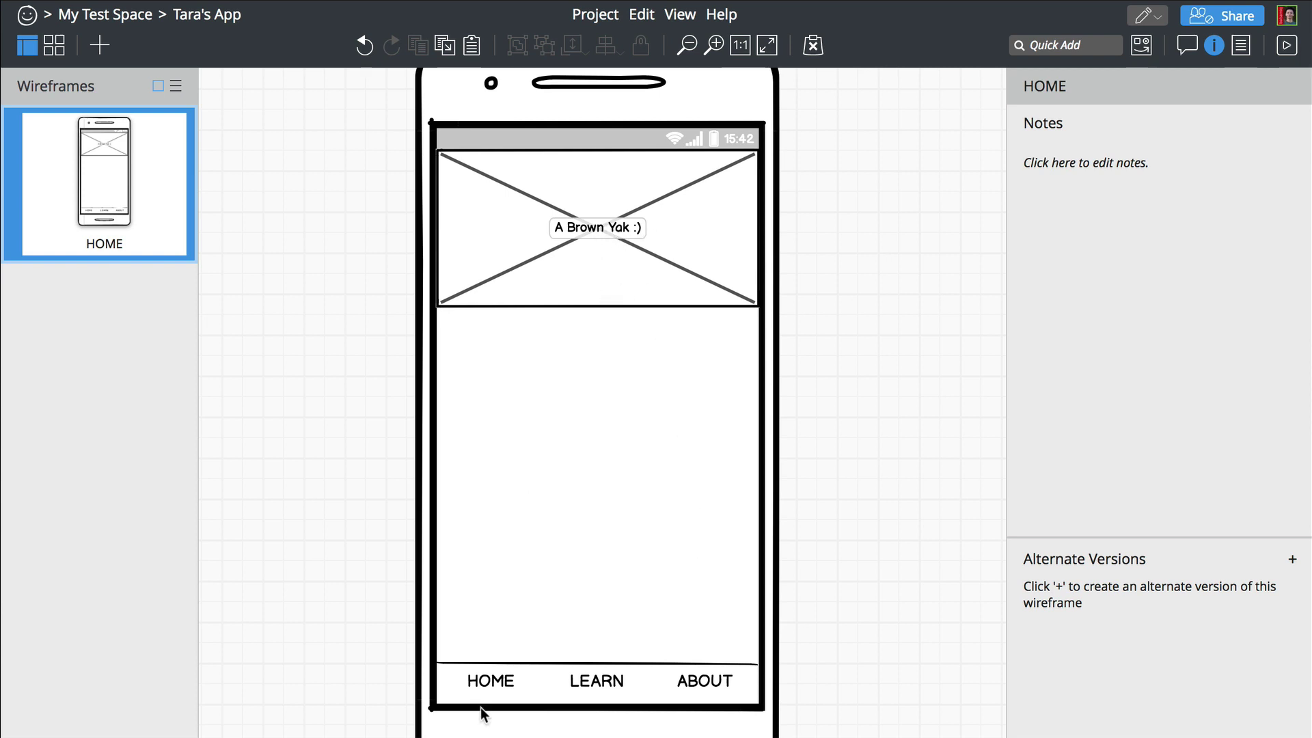
# - Duplicate the HOME label, move the copy under the yak image, and retitle it 'A BROWN YAK'
pyautogui.click(491, 682)
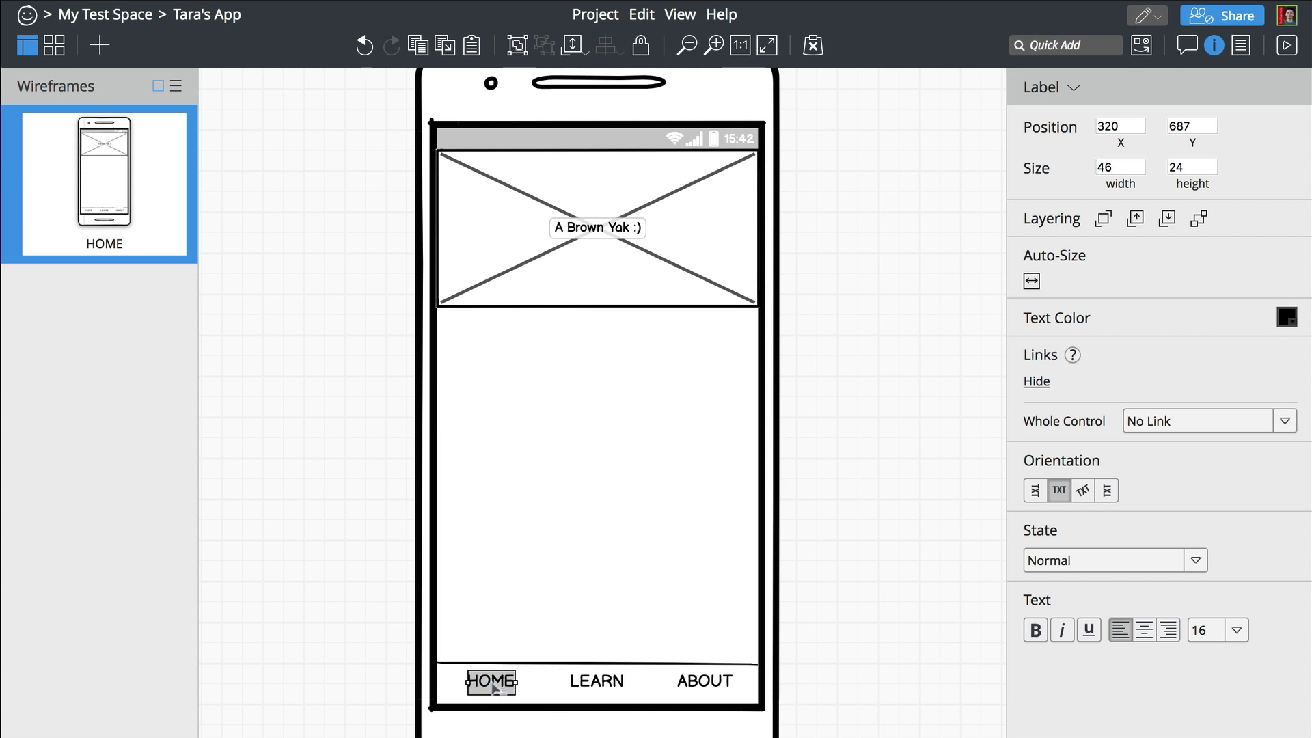
pyautogui.press('super+d')
pyautogui.moveTo(493, 687); pyautogui.dragTo(467, 331)
pyautogui.doubleClick(464, 323)
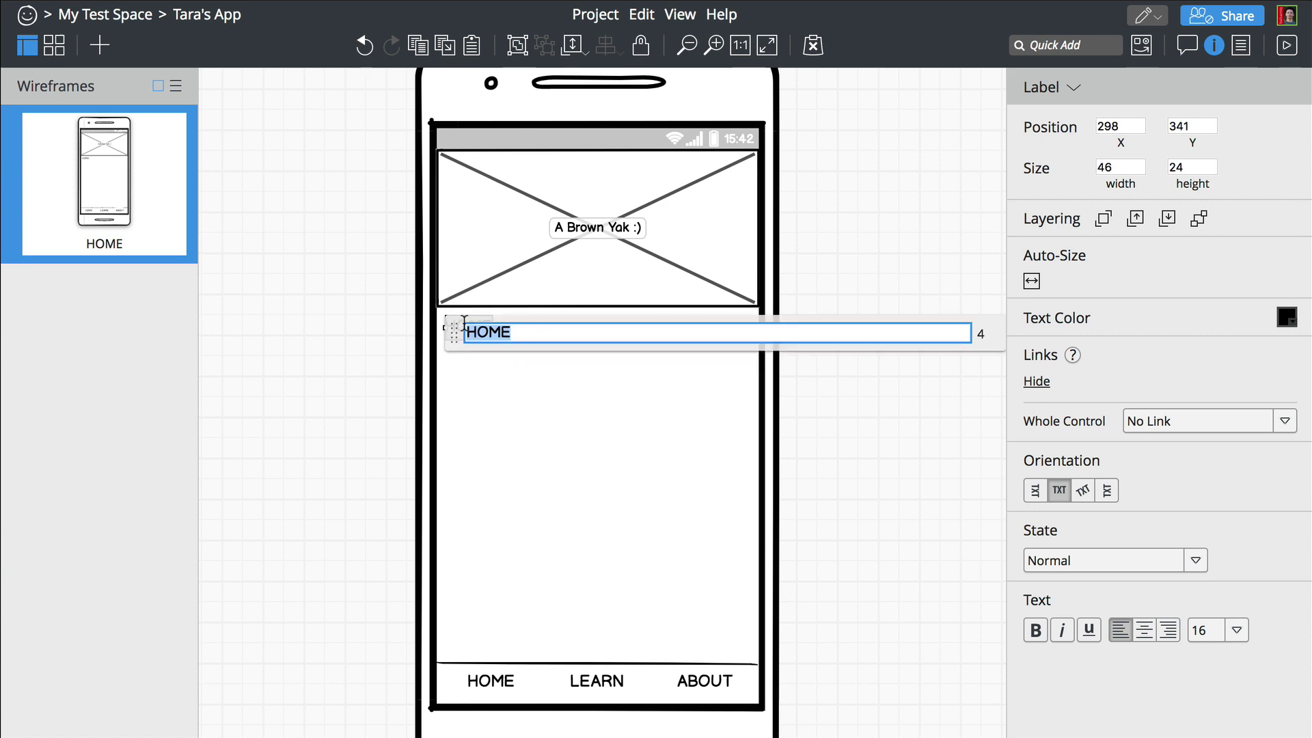
pyautogui.write('A BROW')
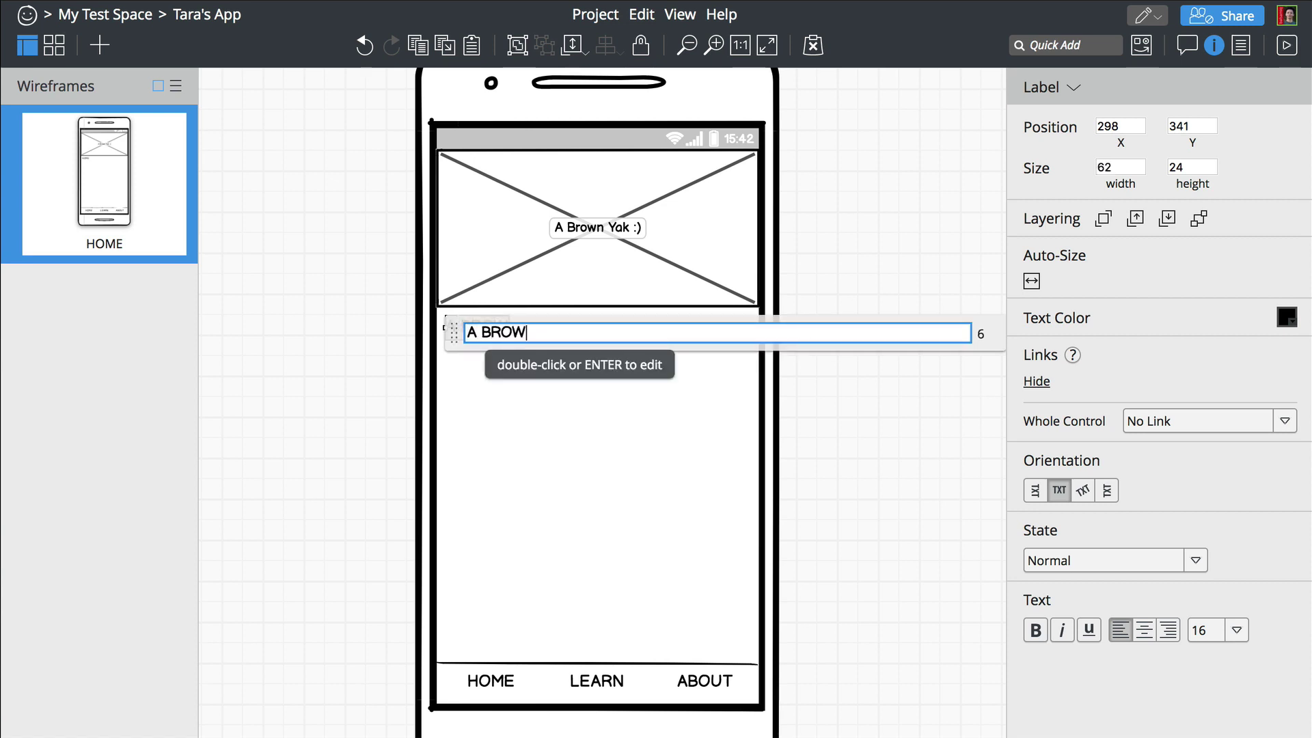
pyautogui.write('N YAK')
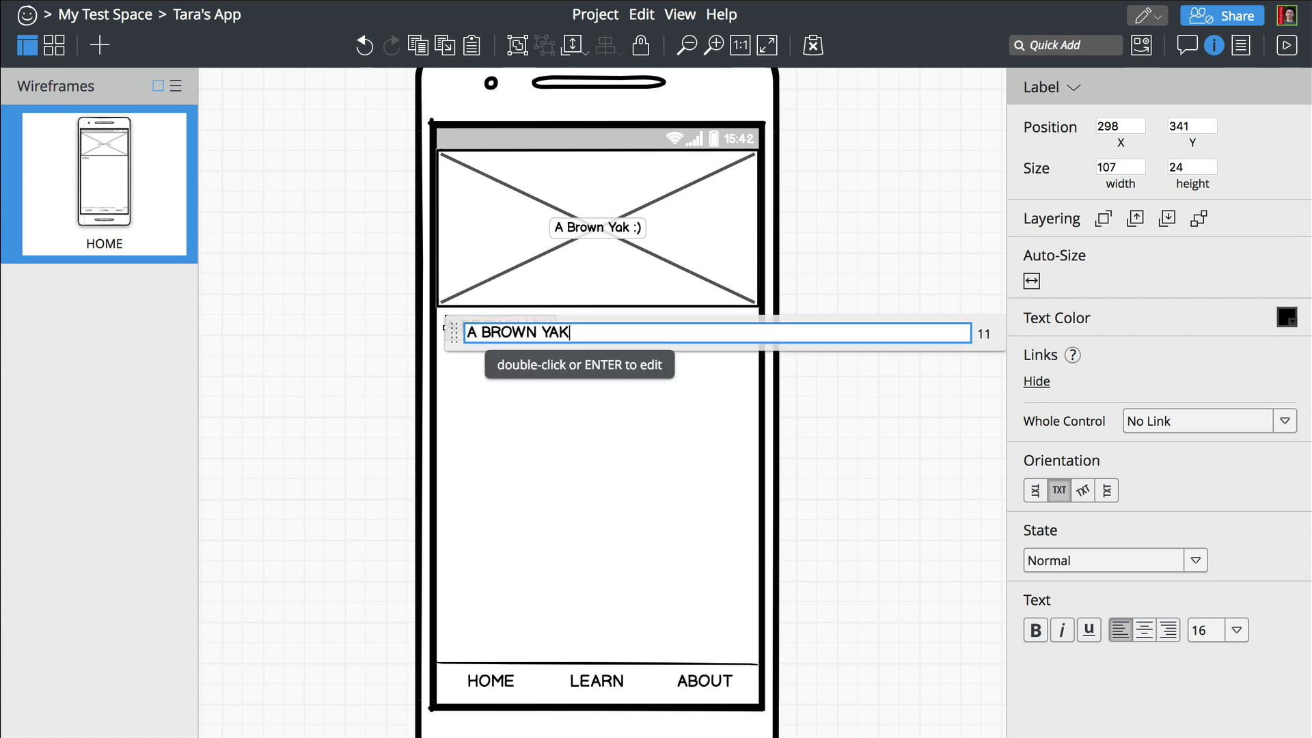
pyautogui.click(459, 380)
# - Duplicate the A BROWN YAK title just below itself and convert the copy to a Text element
pyautogui.click(509, 325)
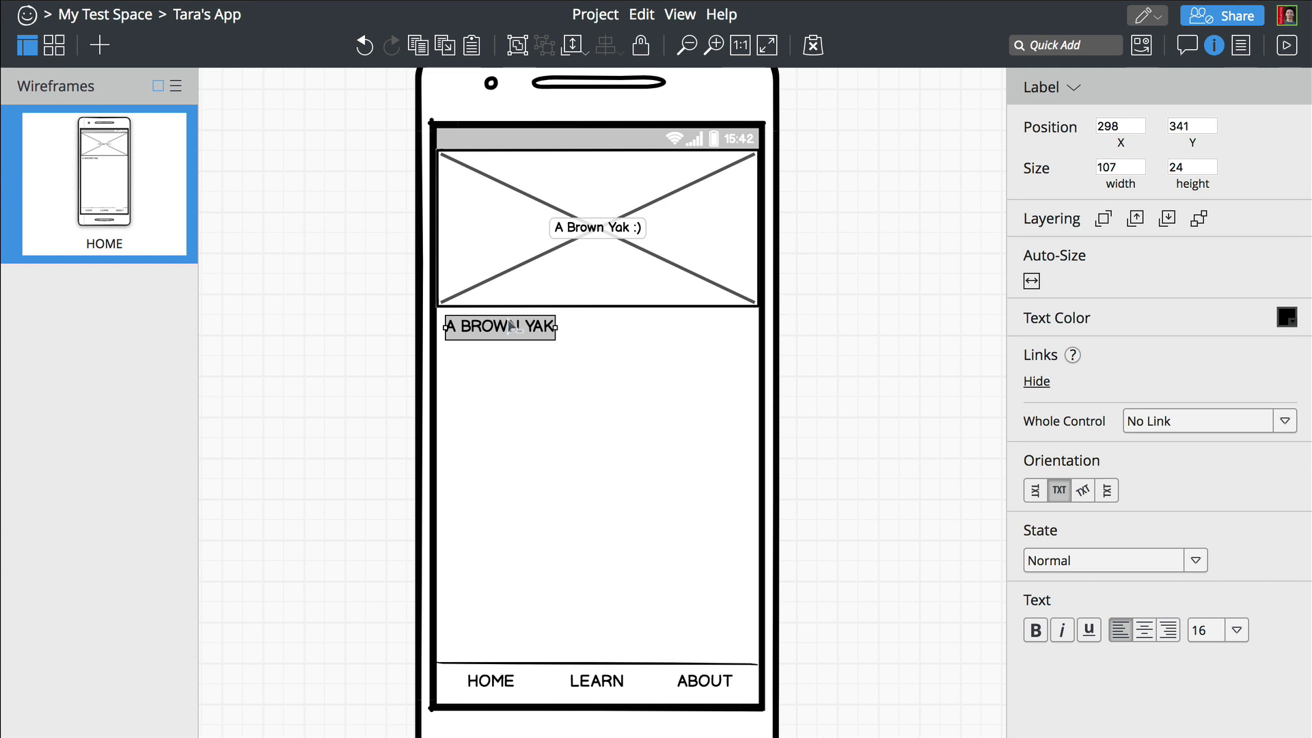
pyautogui.press('super+d')
pyautogui.moveTo(512, 328); pyautogui.dragTo(509, 351)
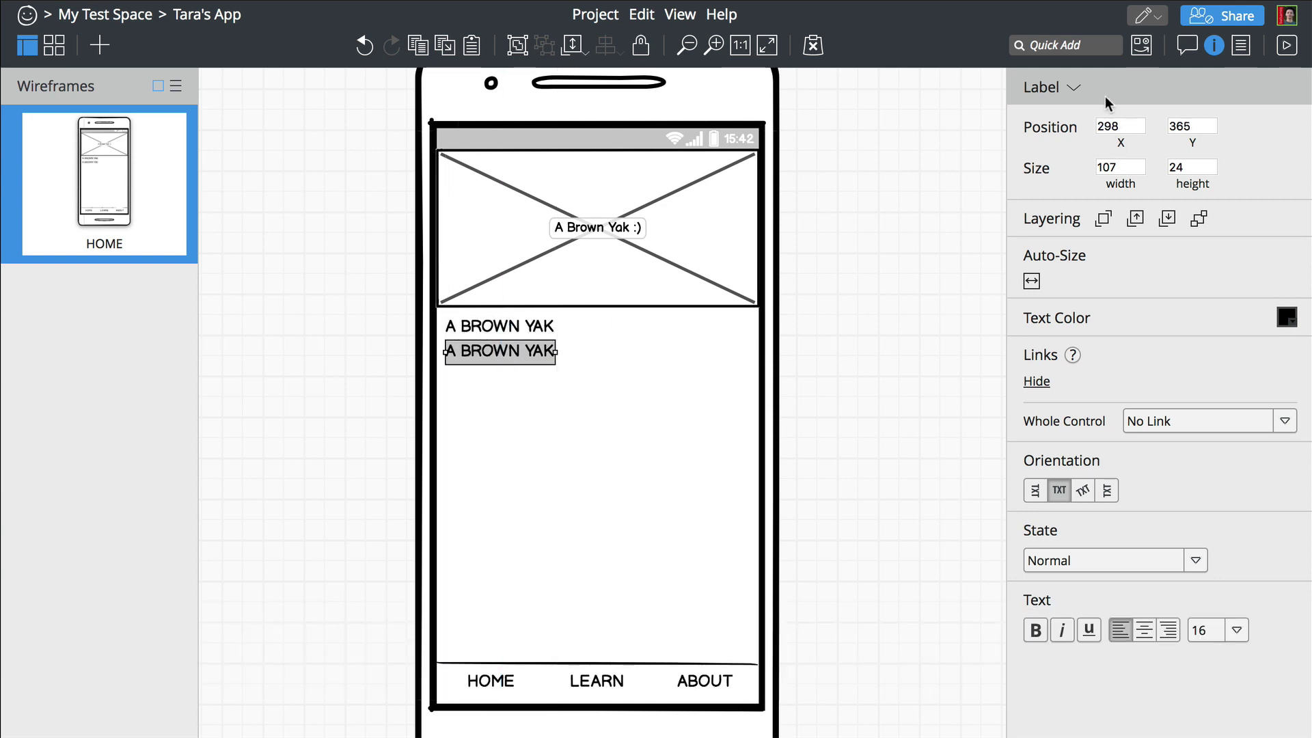
pyautogui.click(1074, 90)
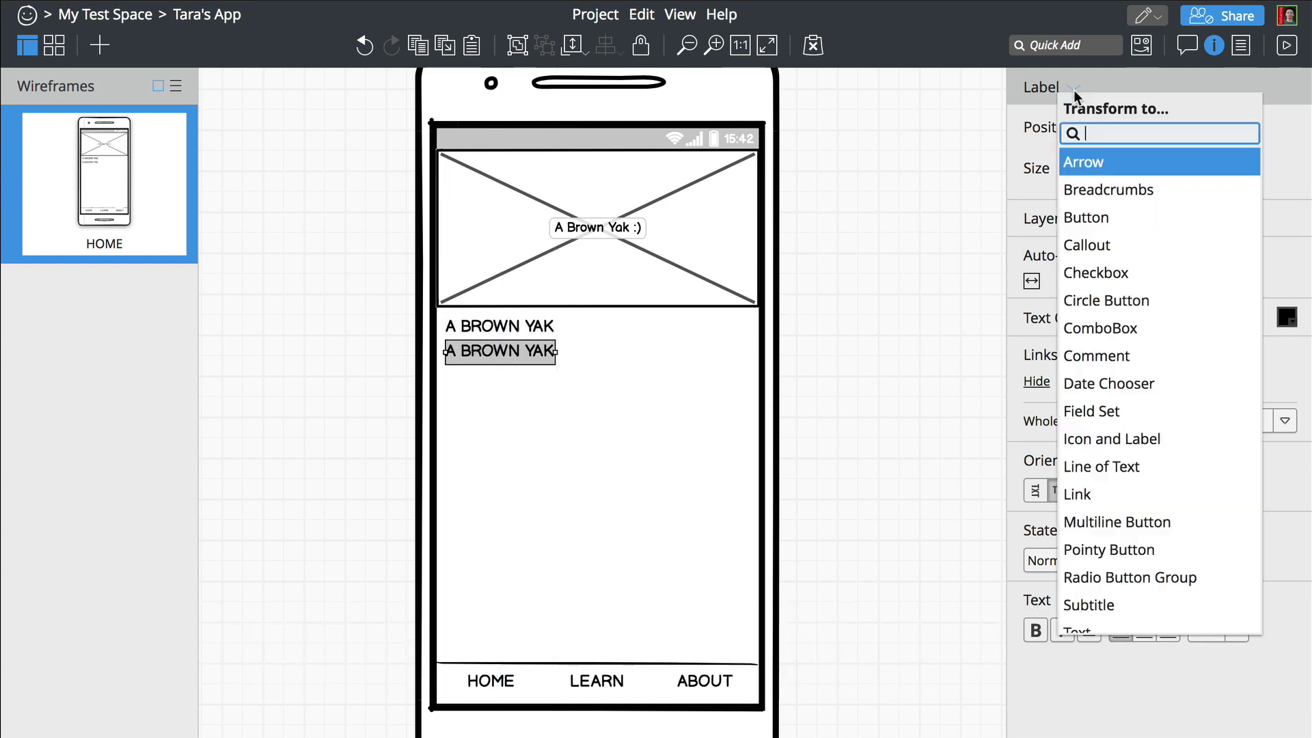
pyautogui.scroll(-3, 1090, 437)
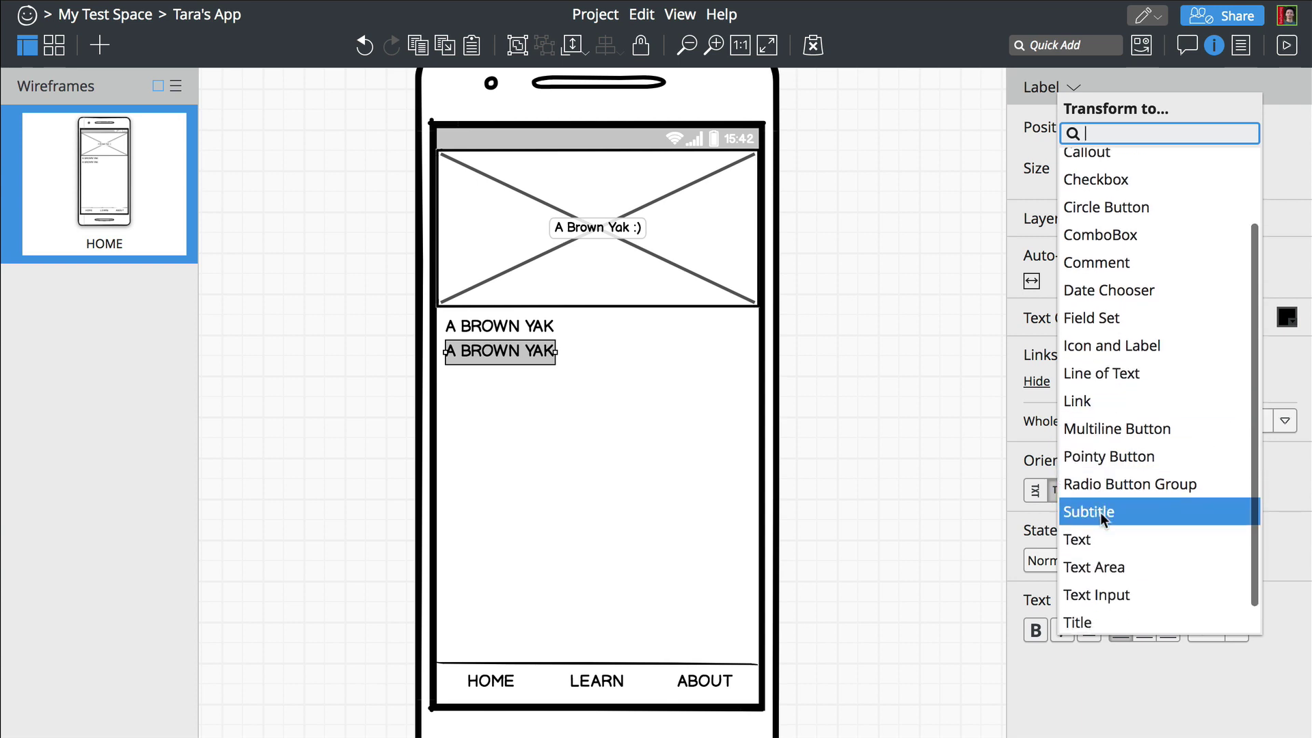
pyautogui.click(1094, 546)
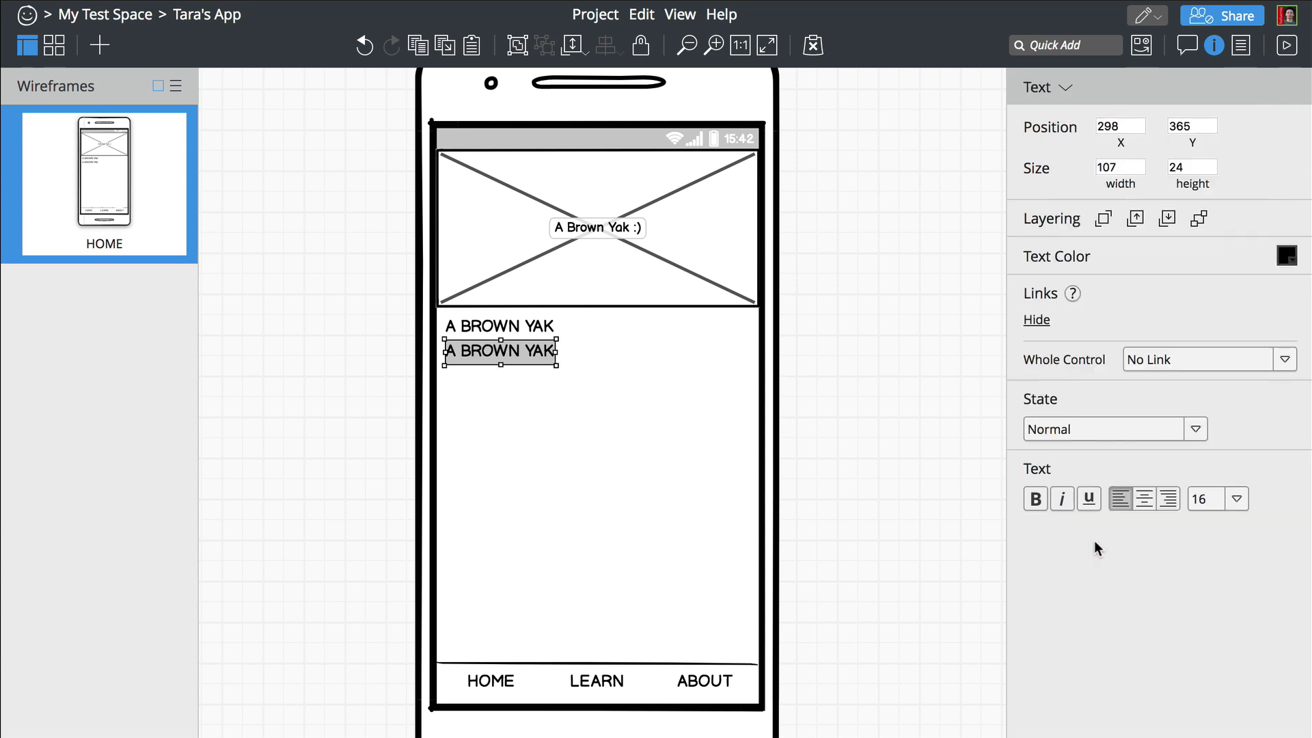
# - Paste the two-sentence yak description into it and widen the box to show the whole paragraph
pyautogui.doubleClick(526, 353)
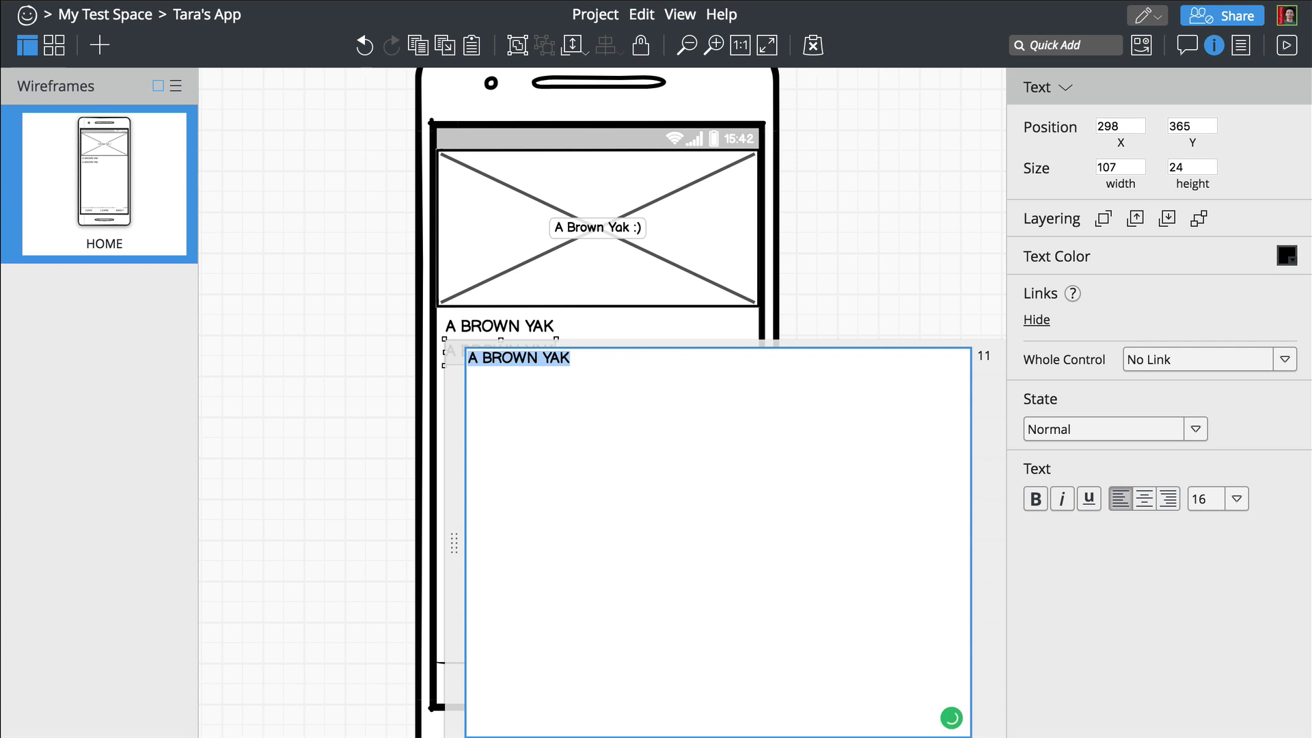
pyautogui.write('A brown yak is having a relaxing day. The yak is enjoying the sun and eating grass.')
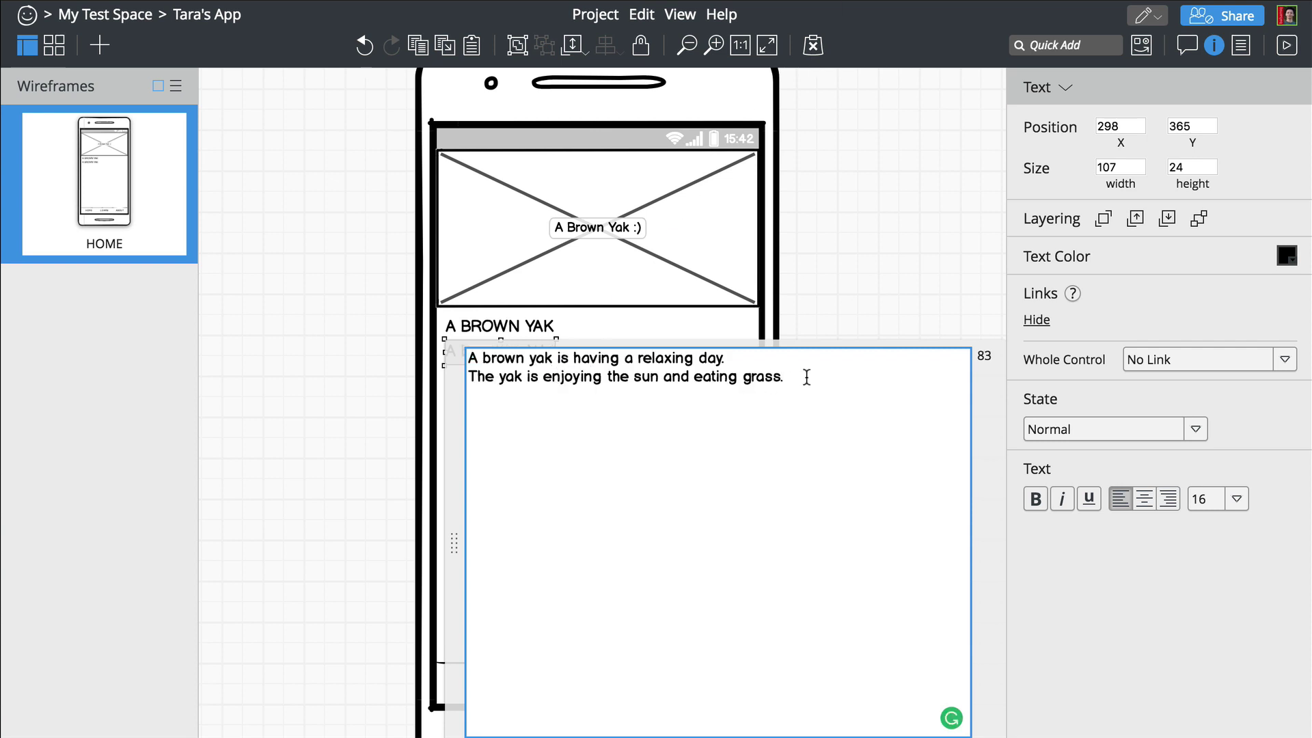
pyautogui.click(843, 290)
pyautogui.click(550, 361)
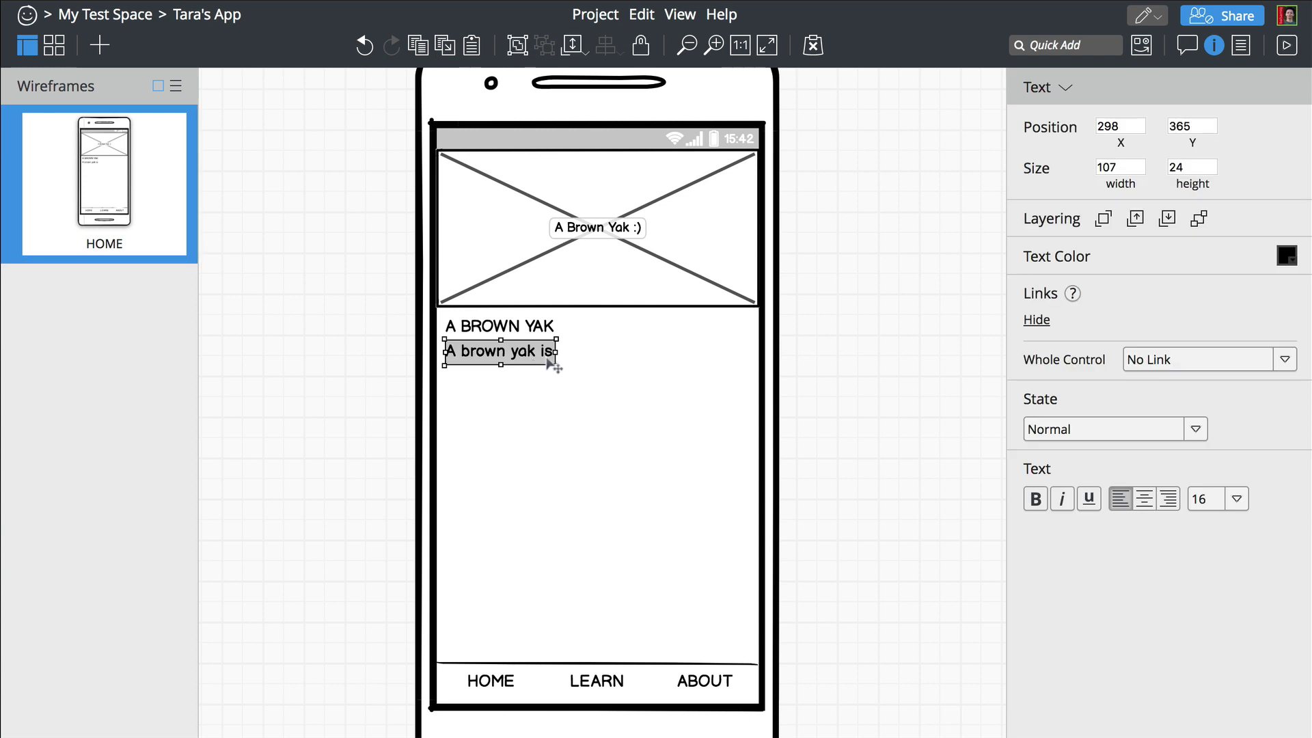
pyautogui.moveTo(554, 364); pyautogui.dragTo(745, 403)
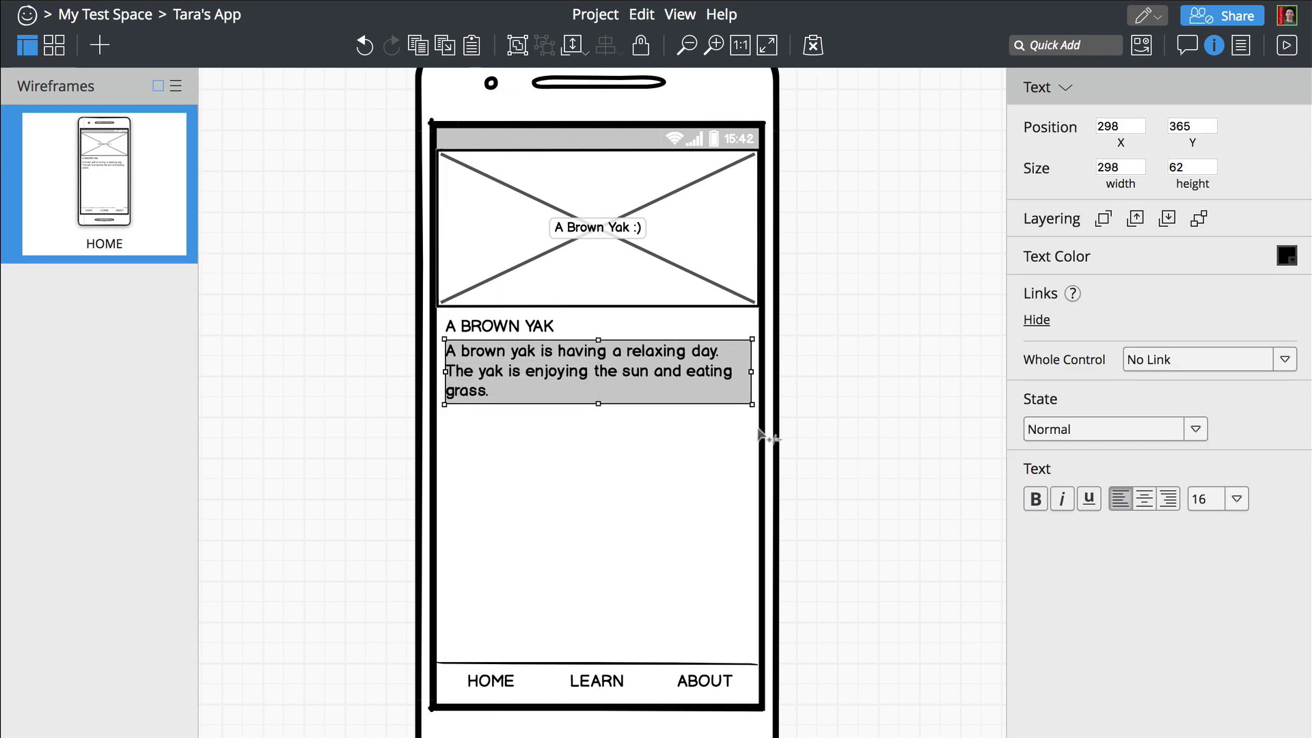
# - Duplicate the bottom horizontal rule and place the copy just below the yak description
pyautogui.click(592, 664)
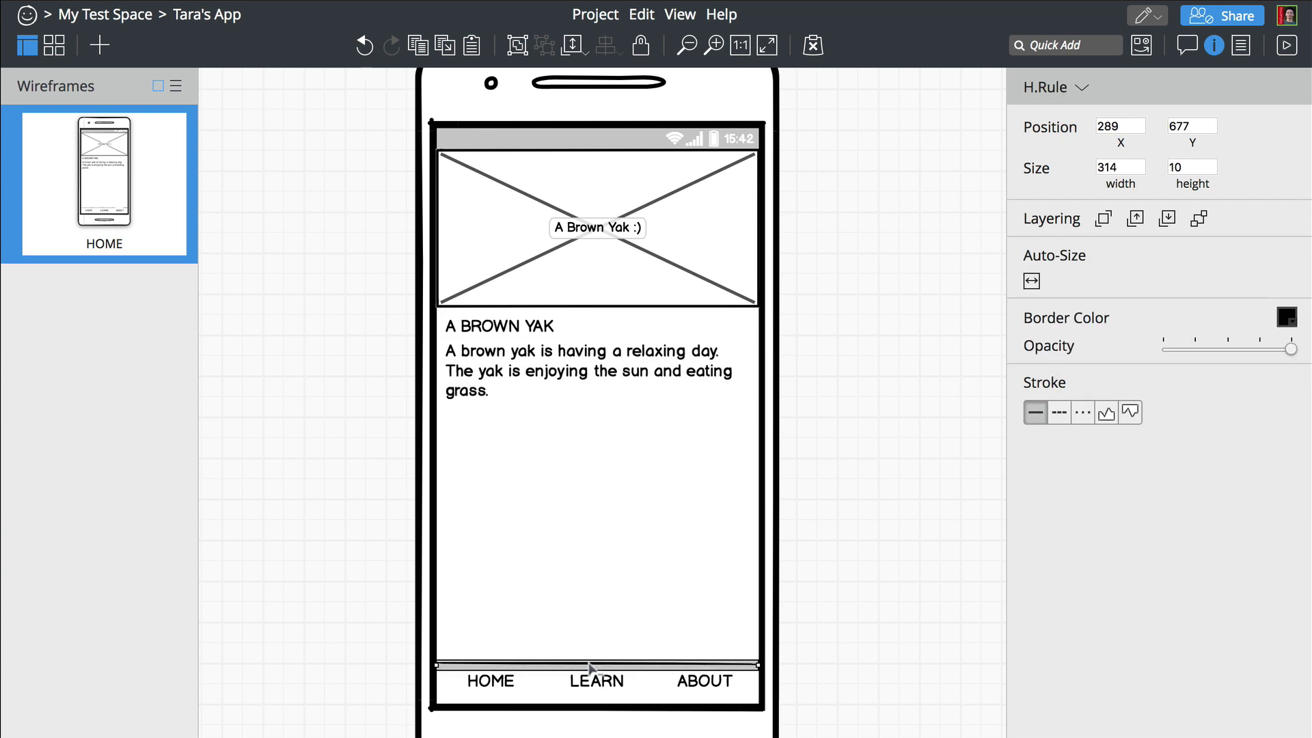
pyautogui.press('super+d')
pyautogui.moveTo(592, 674); pyautogui.dragTo(580, 412)
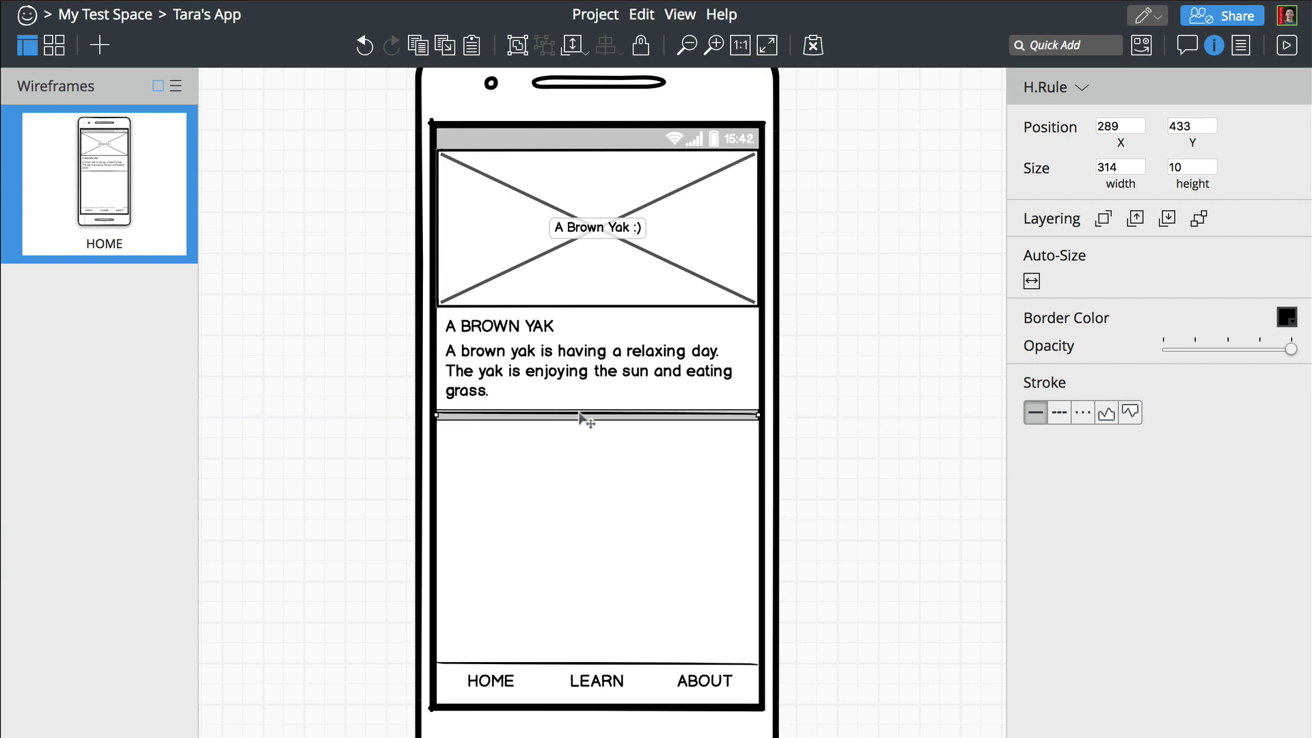
pyautogui.click(891, 397)
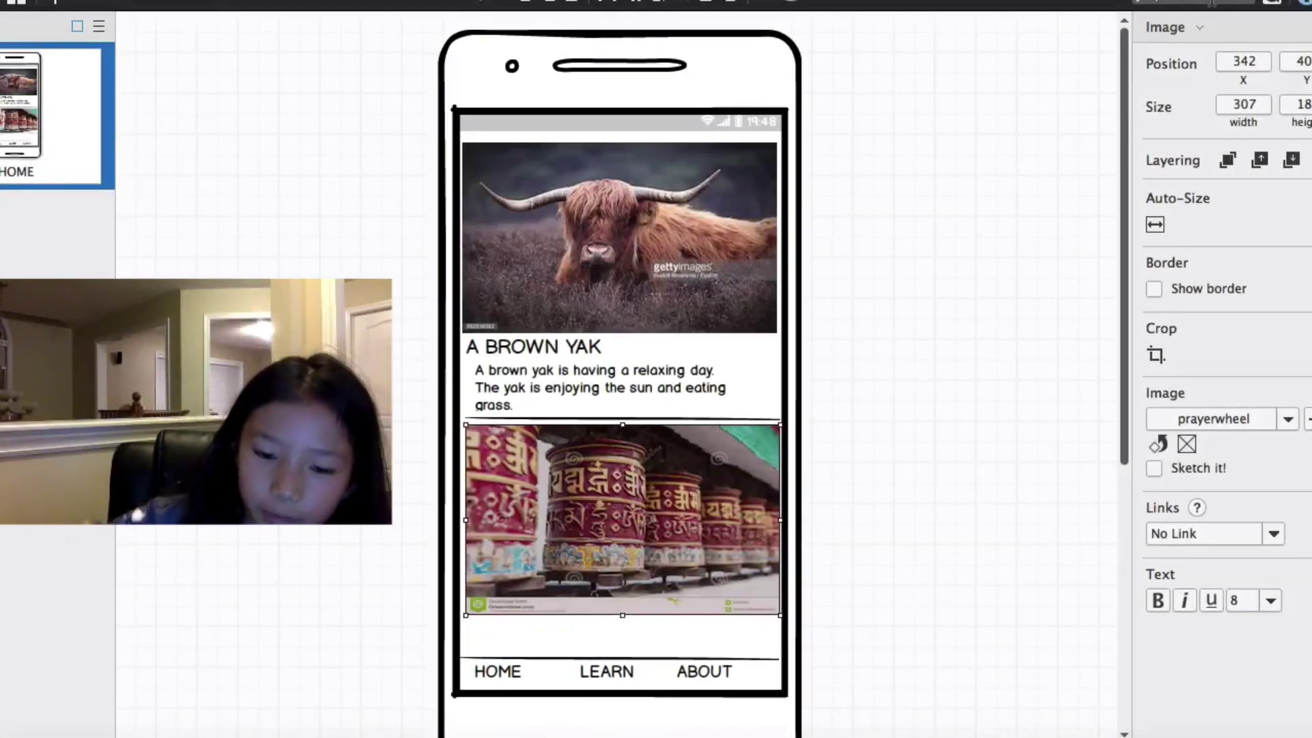
# - Add a Line of Text and place it under the prayer wheel image as its title
pyautogui.click(1210, 3)
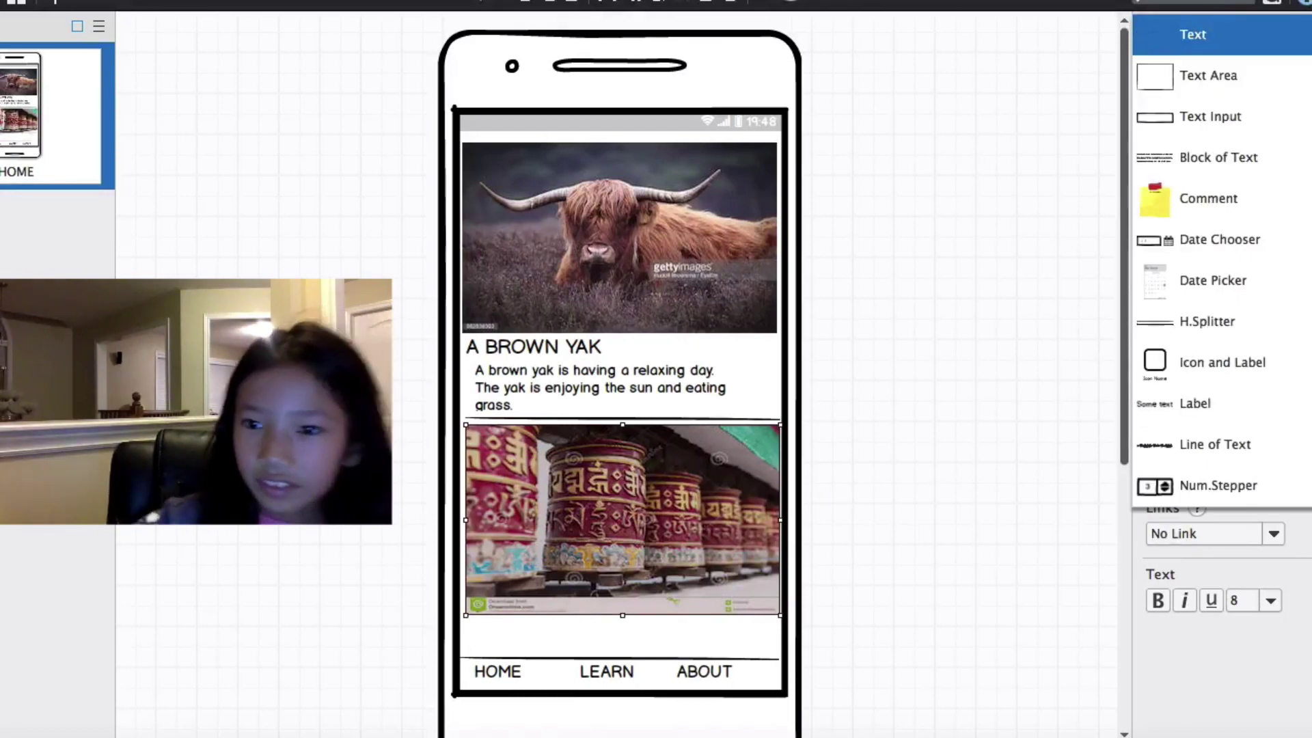
pyautogui.click(1228, 437)
pyautogui.moveTo(272, 63); pyautogui.dragTo(613, 545)
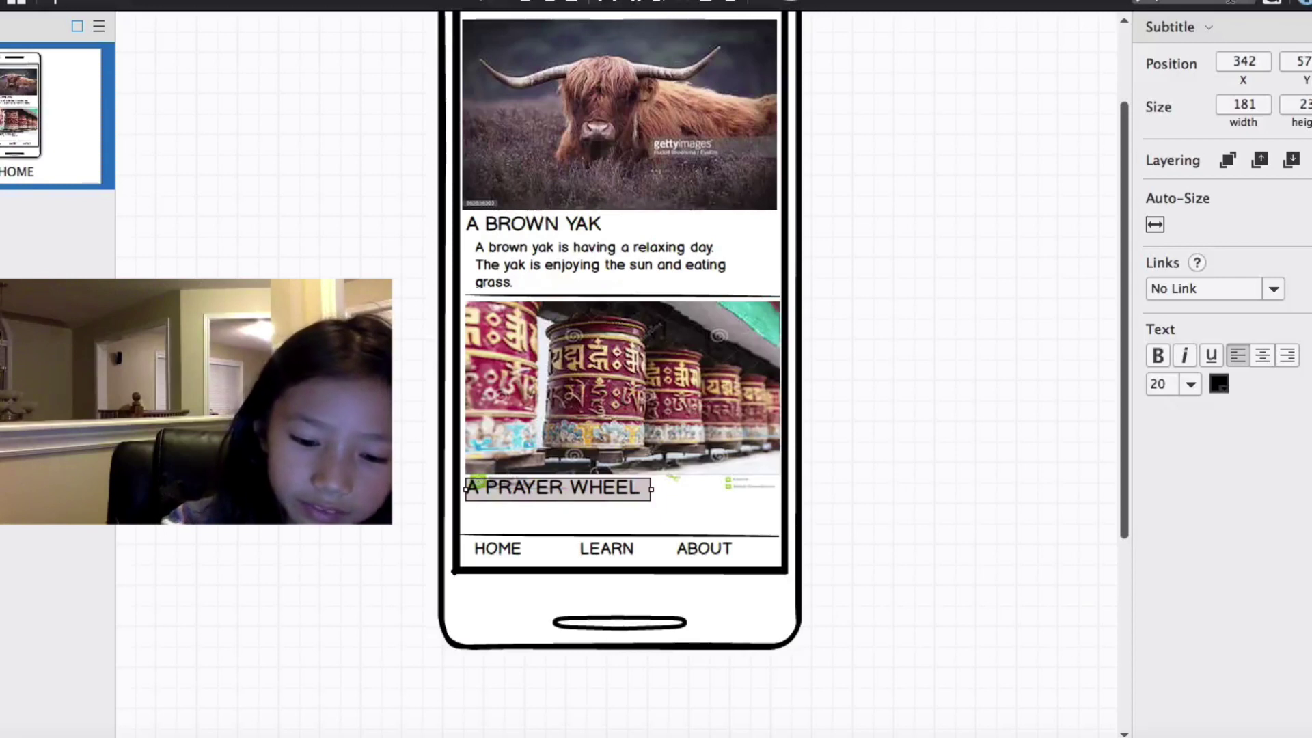
# - Browse the add-element list for a Block of Text
pyautogui.click(1175, 26)
pyautogui.scroll(-15, 1220, 205)
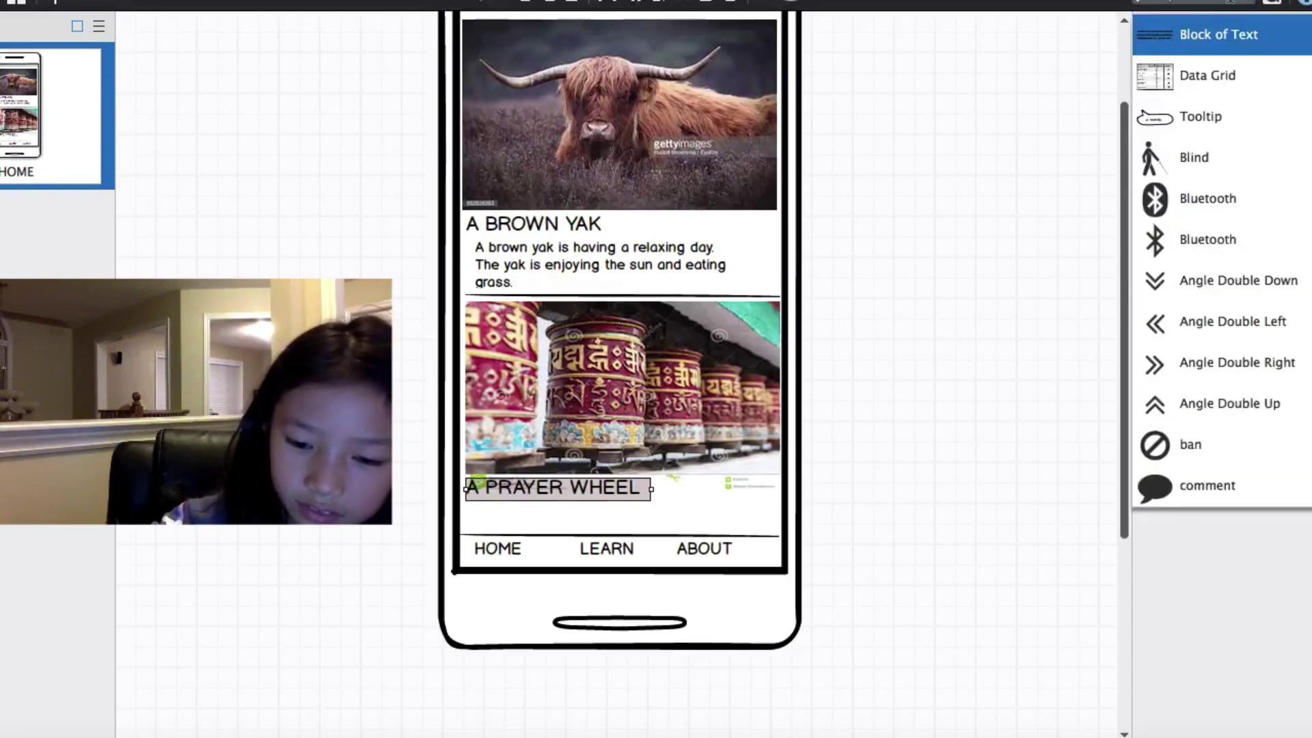
pyautogui.scroll(-2, 1220, 205)
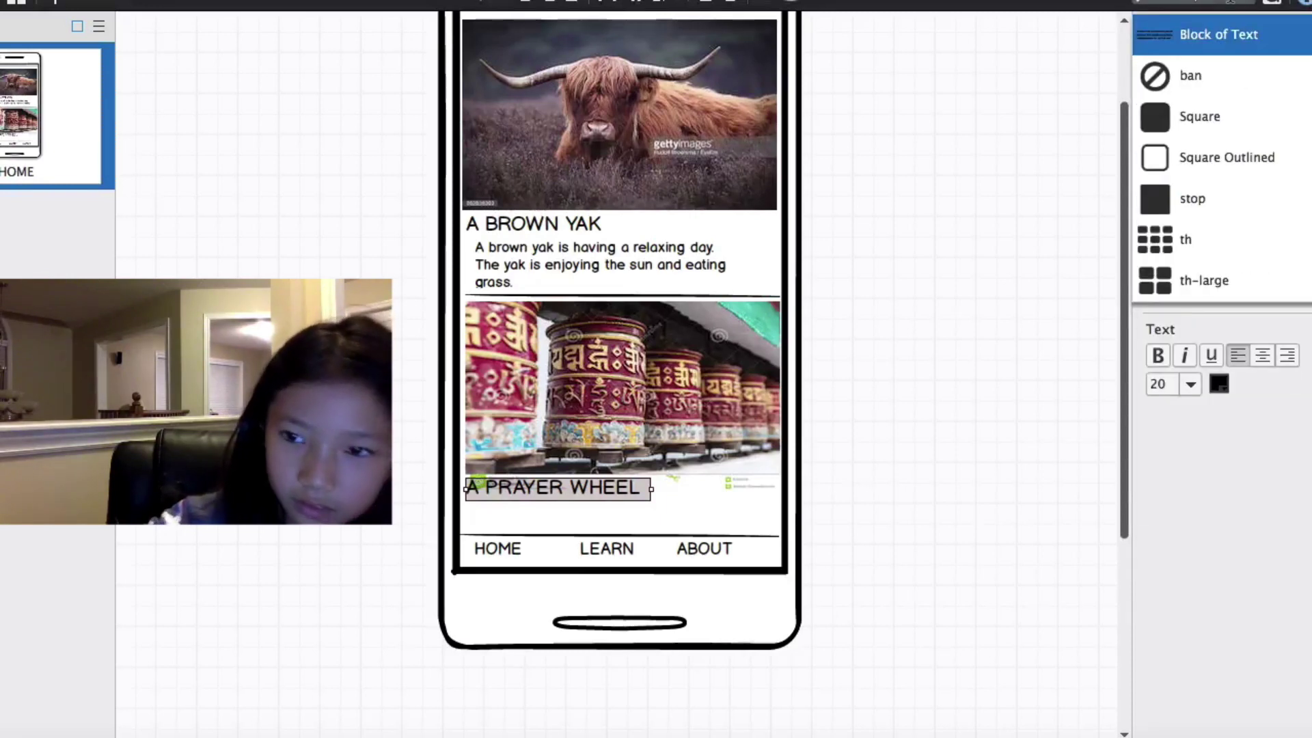
# - Add a text block below the A PRAYER WHEEL title at size 15
pyautogui.click(1197, 34)
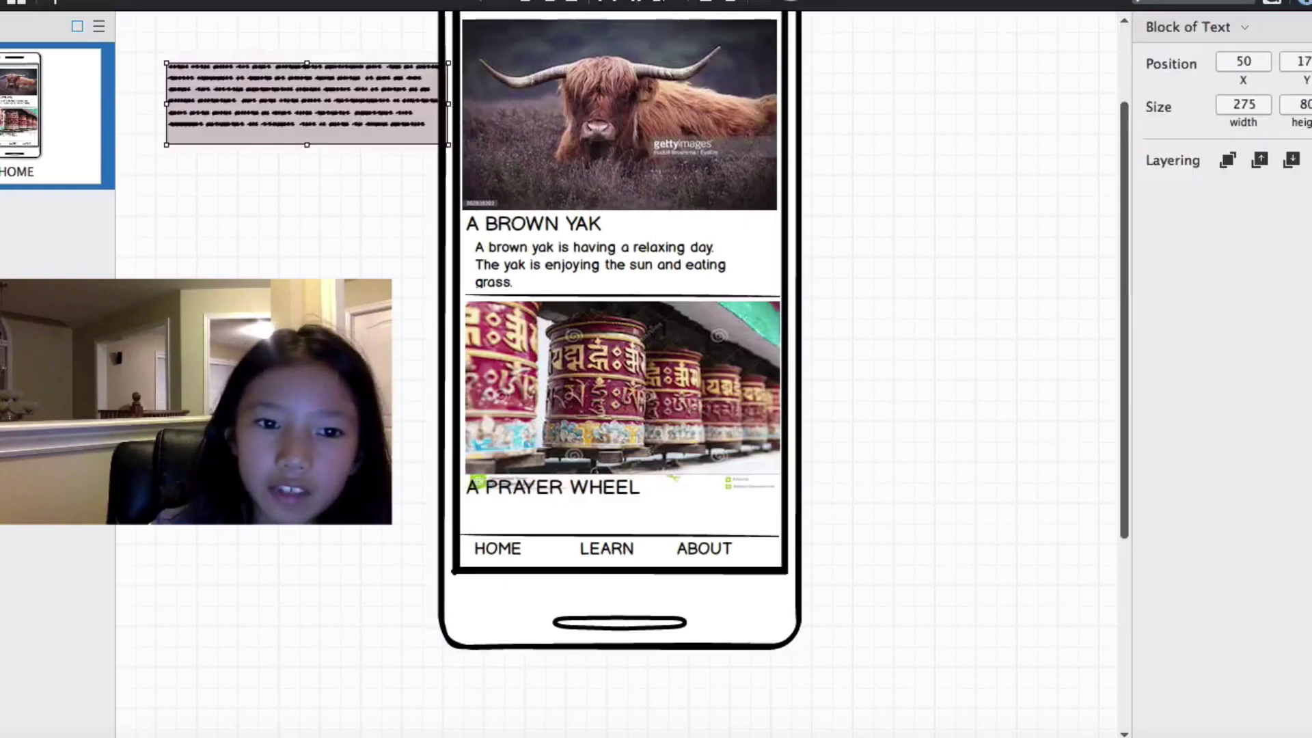
pyautogui.moveTo(293, 99); pyautogui.dragTo(572, 526)
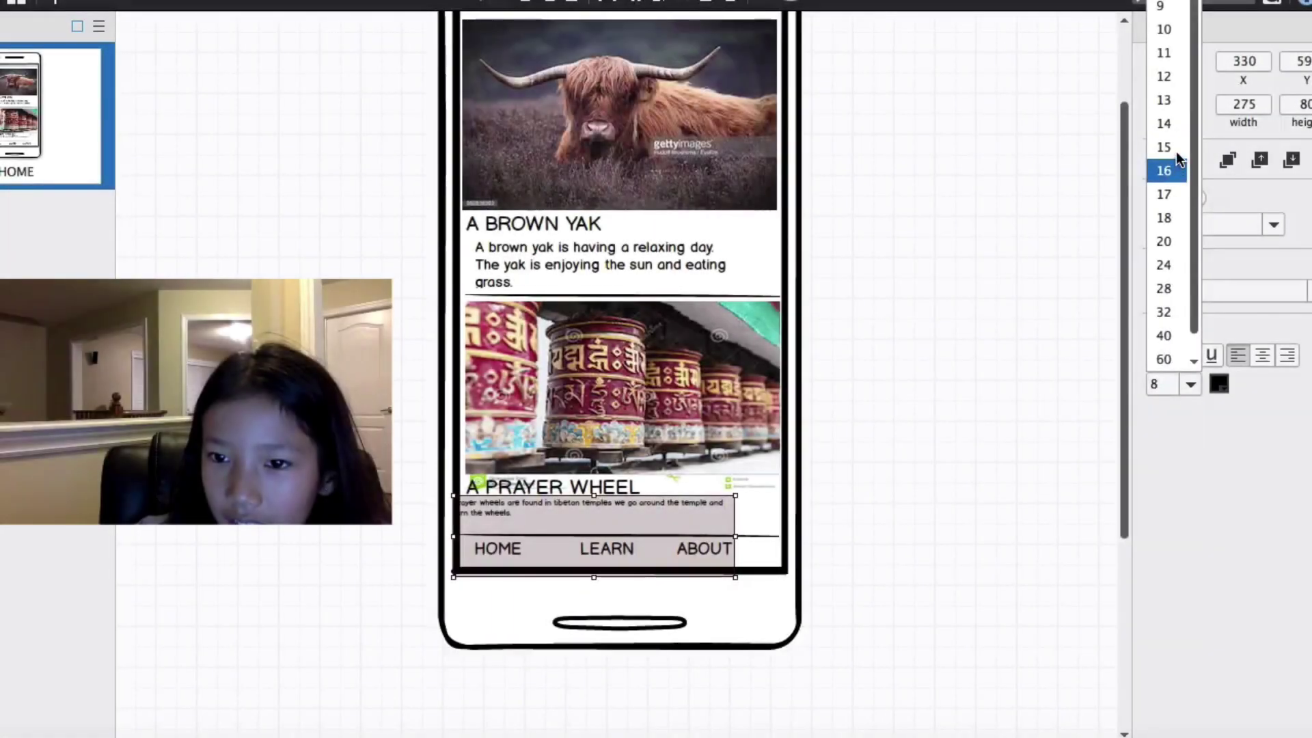
pyautogui.click(1175, 146)
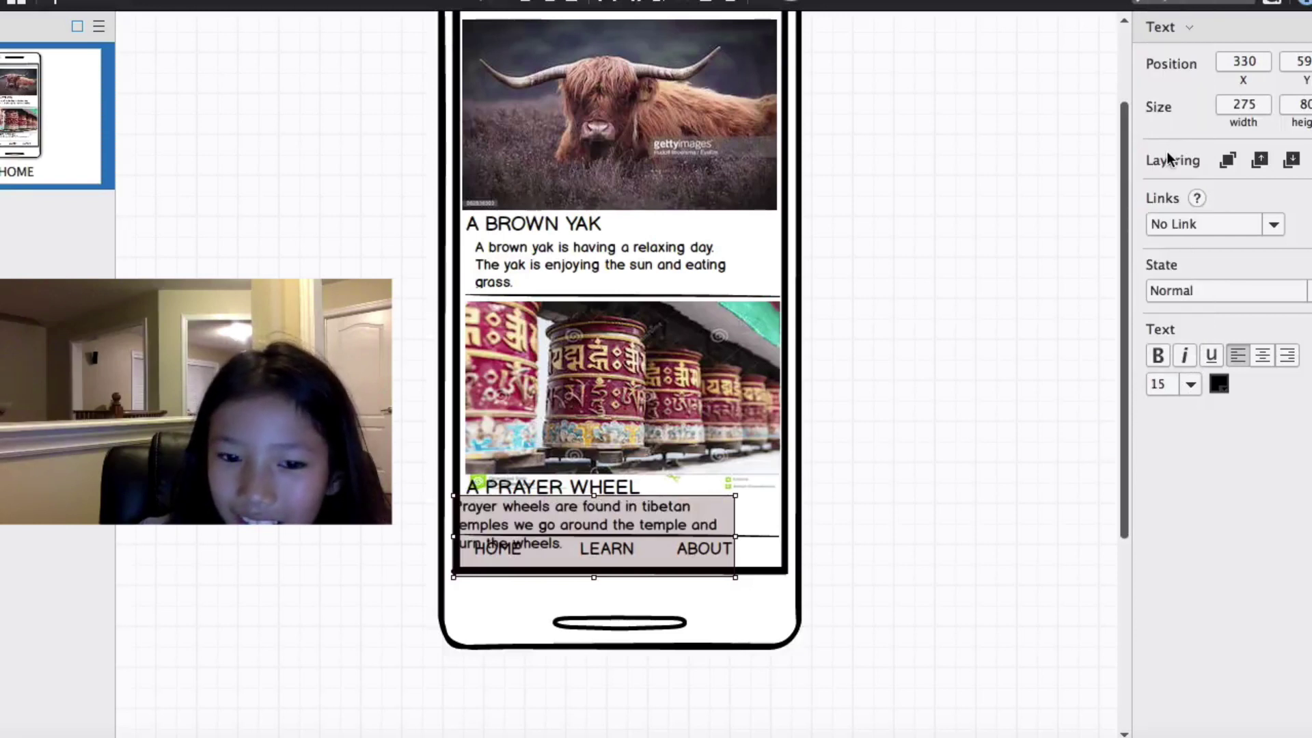
# - Keep the description regular weight at size 13 and shorten its box above the bottom bar
pyautogui.click(1157, 355)
pyautogui.click(1157, 356)
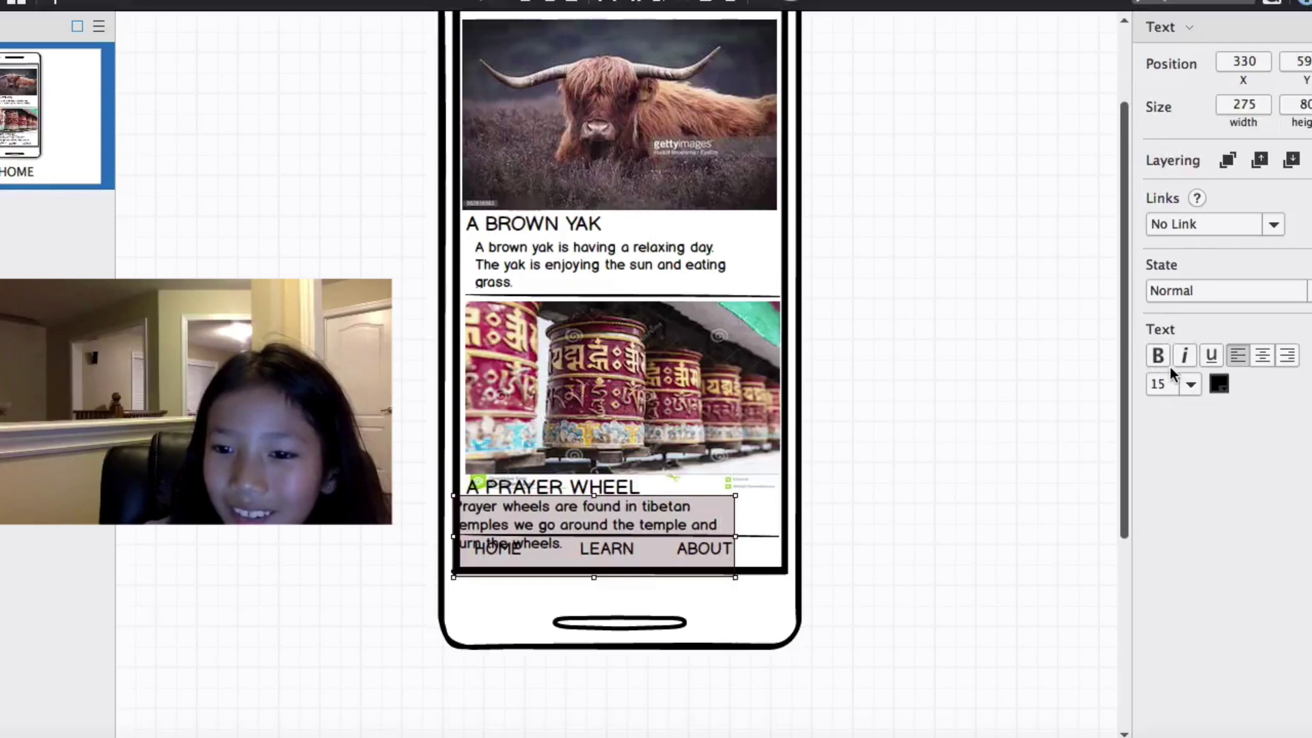
pyautogui.click(1169, 383)
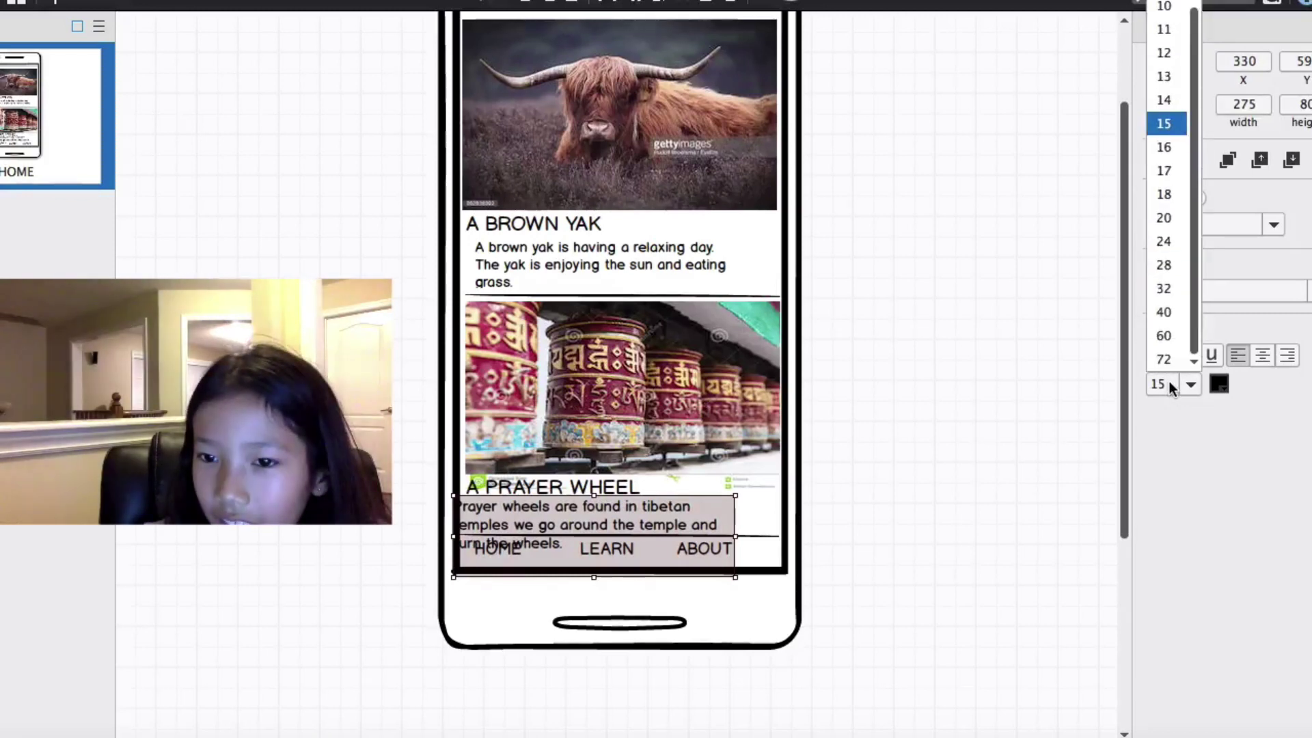
pyautogui.click(1171, 77)
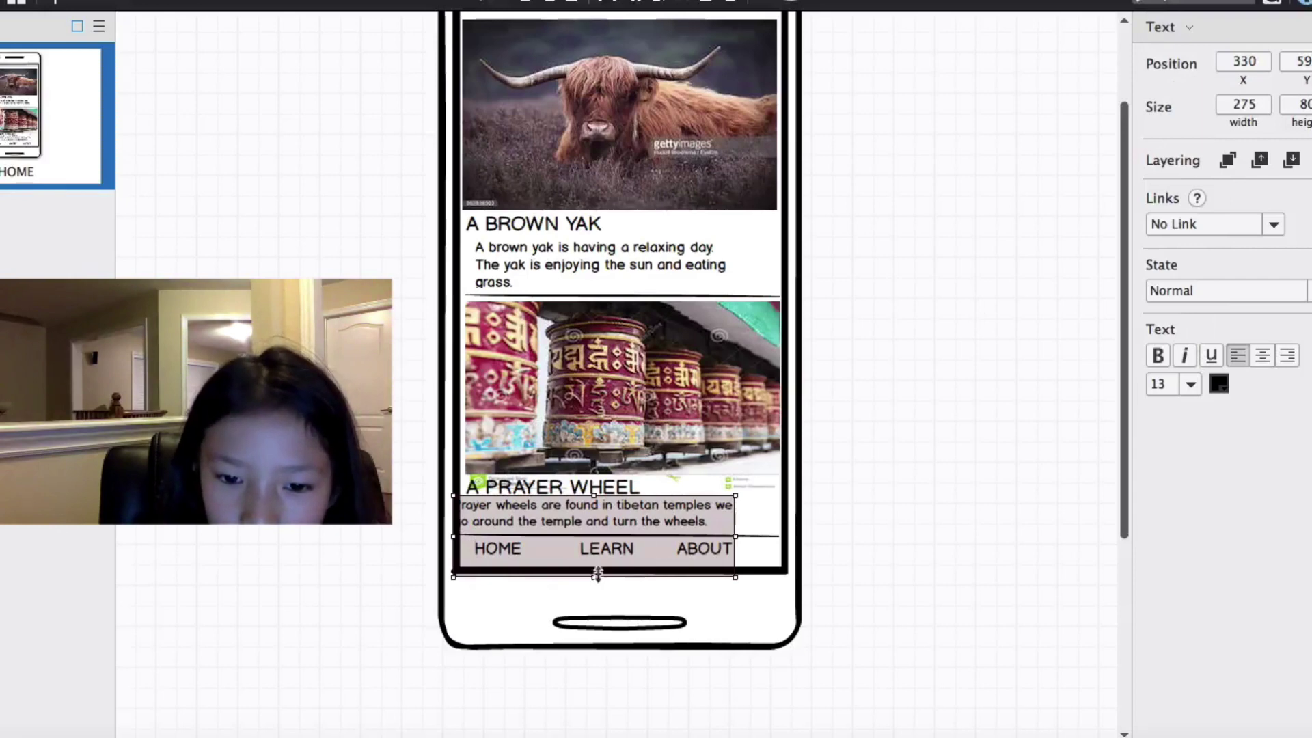
pyautogui.moveTo(593, 578); pyautogui.dragTo(593, 530)
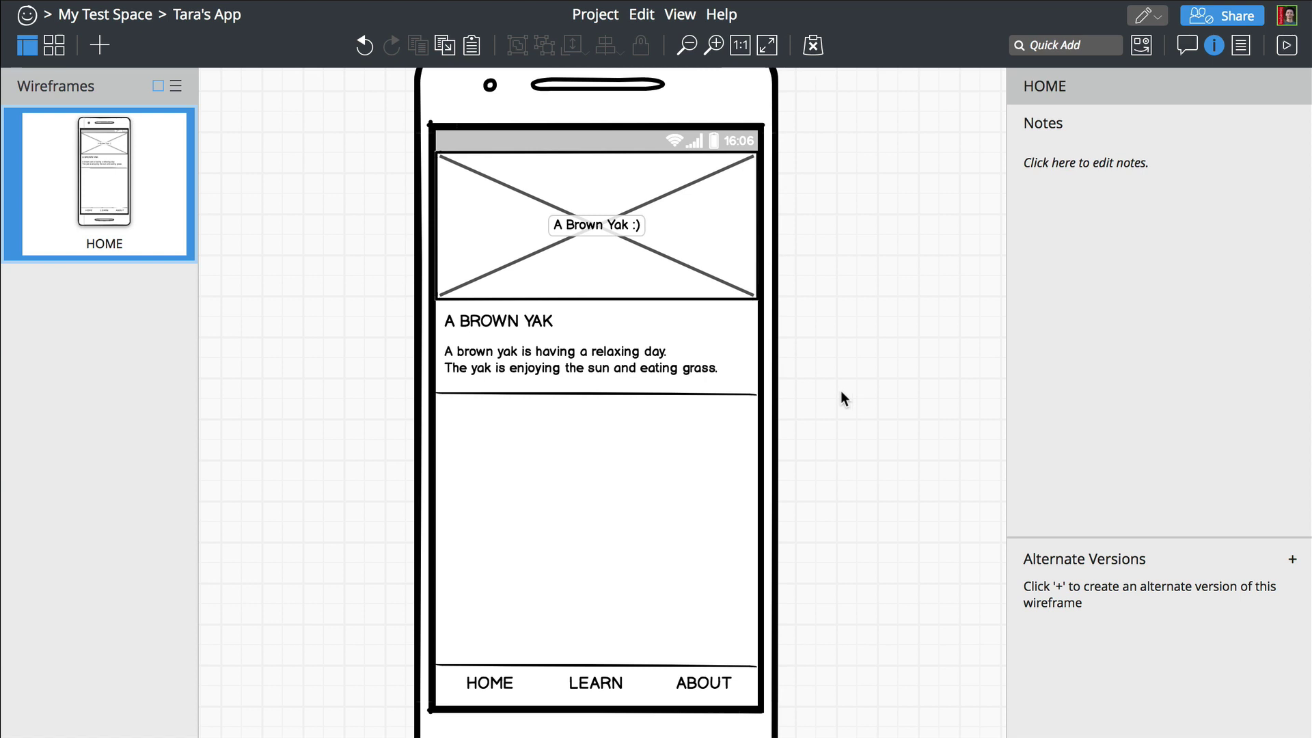
# - Group the yak image, title and description, then place a duplicate directly below the original card
pyautogui.moveTo(826, 391)
pyautogui.mouseDown()
pyautogui.moveTo(464, 264)
pyautogui.moveTo(396, 169)
pyautogui.moveTo(401, 136)
pyautogui.mouseUp()
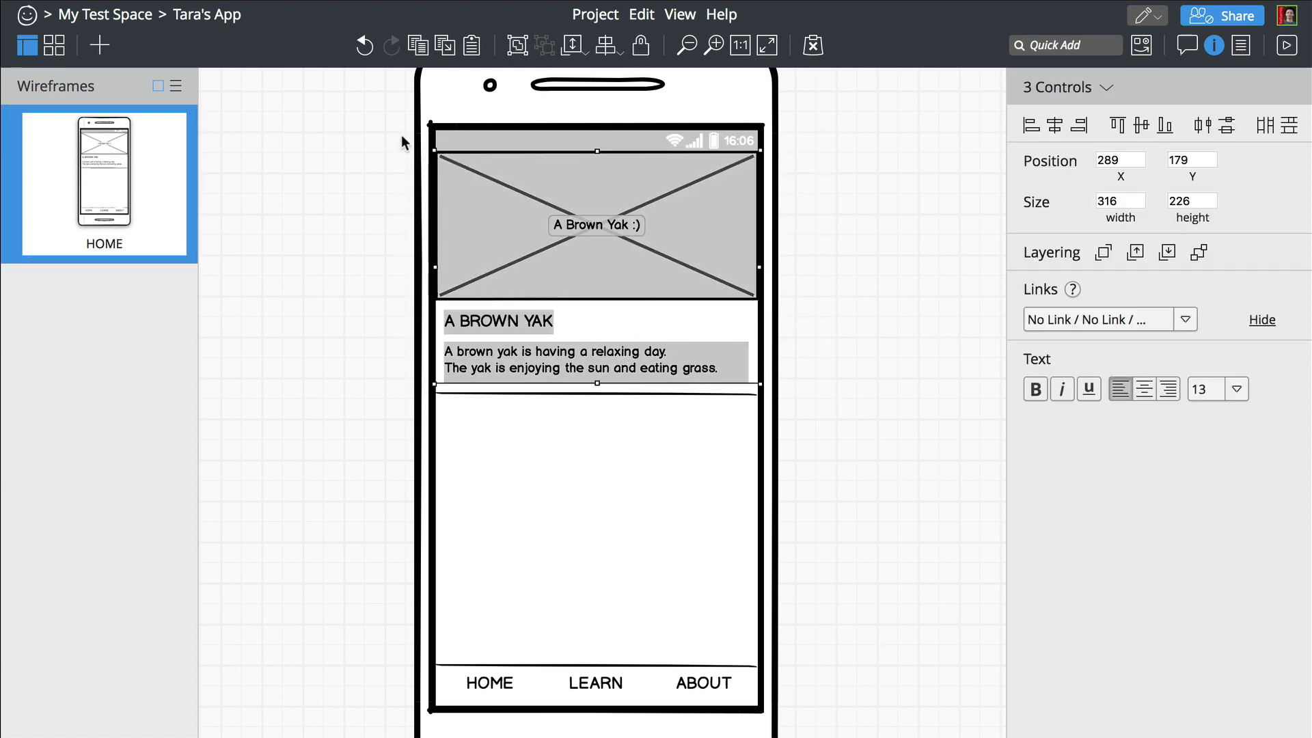
pyautogui.press('super+g')
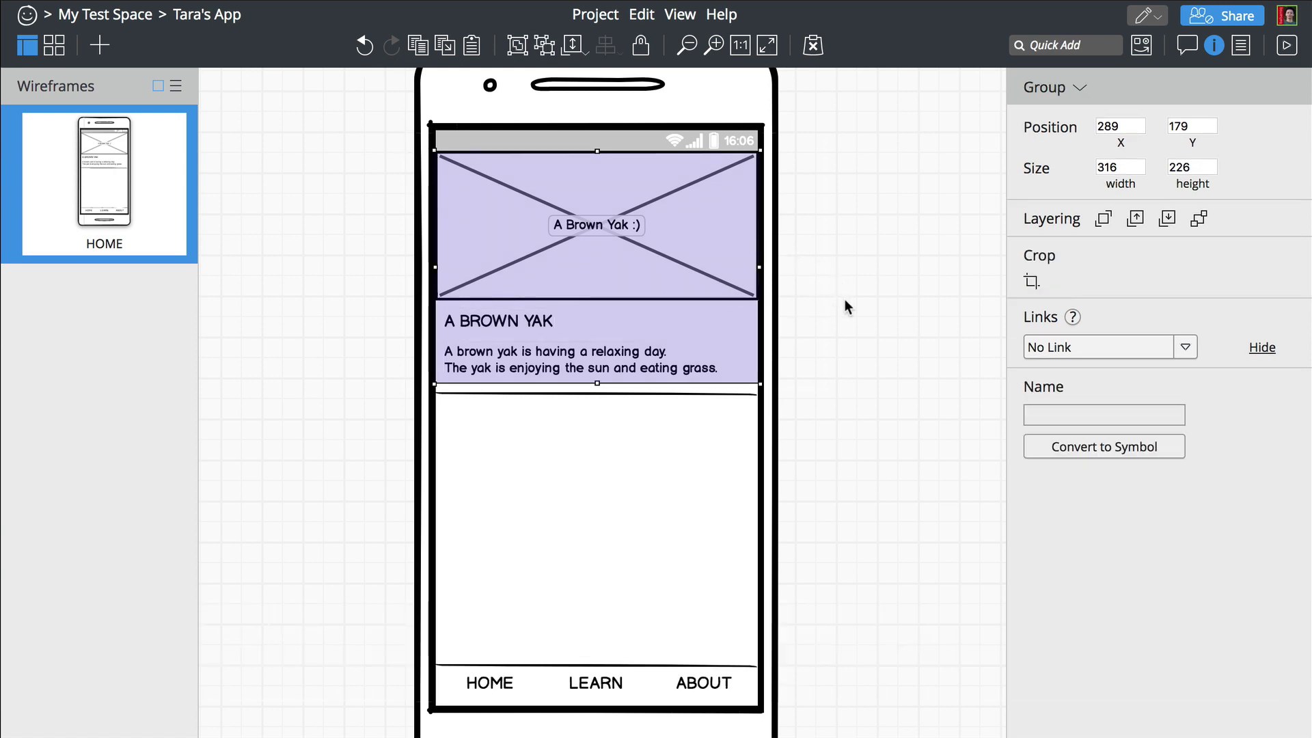
pyautogui.moveTo(641, 266); pyautogui.dragTo(667, 234)
pyautogui.click(817, 383)
pyautogui.press('super+d')
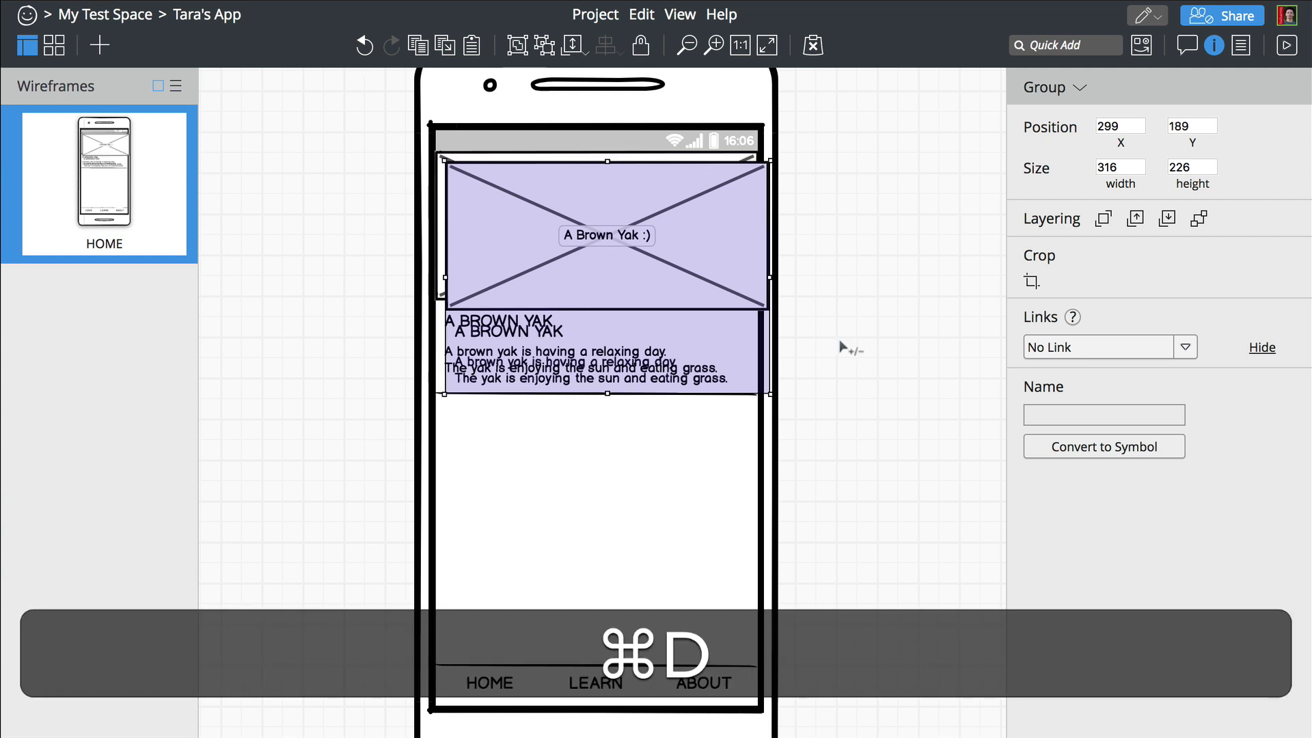
pyautogui.moveTo(579, 213); pyautogui.dragTo(571, 454)
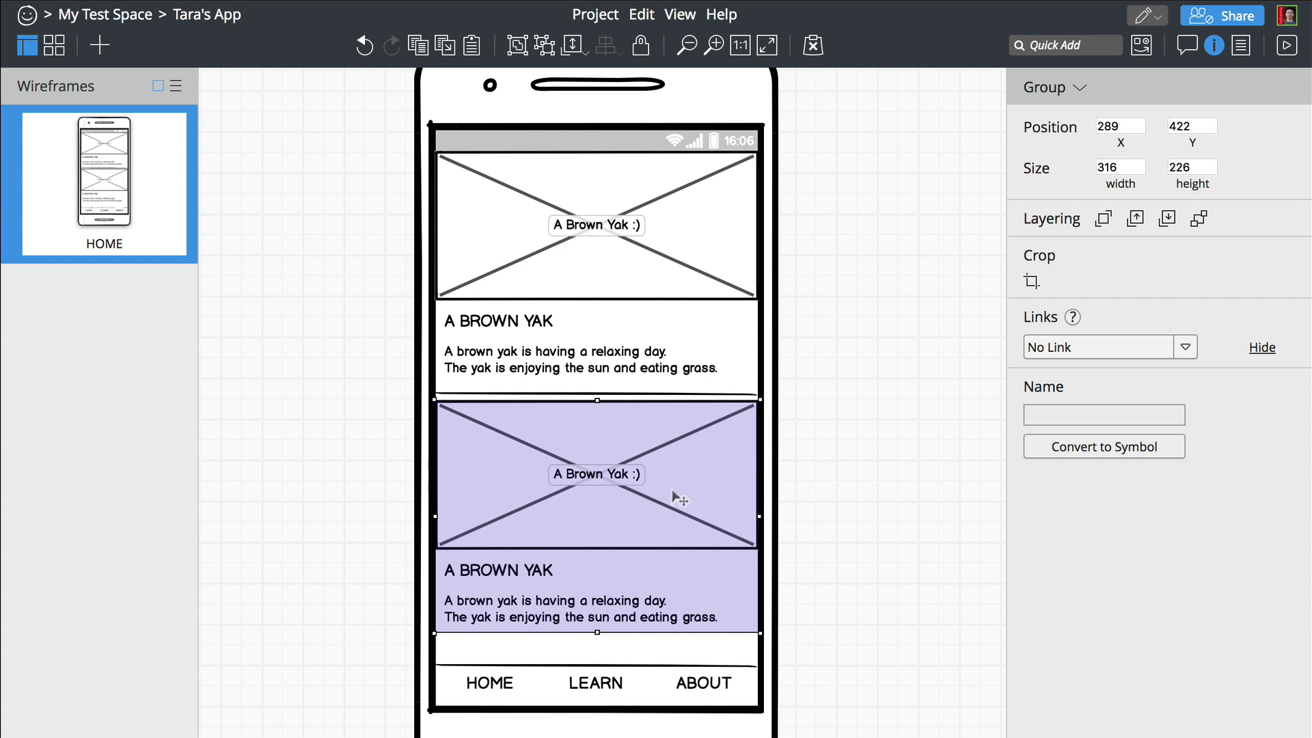
# - Change the copied image caption to 'A Prayer Wheel :)'
pyautogui.doubleClick(656, 480)
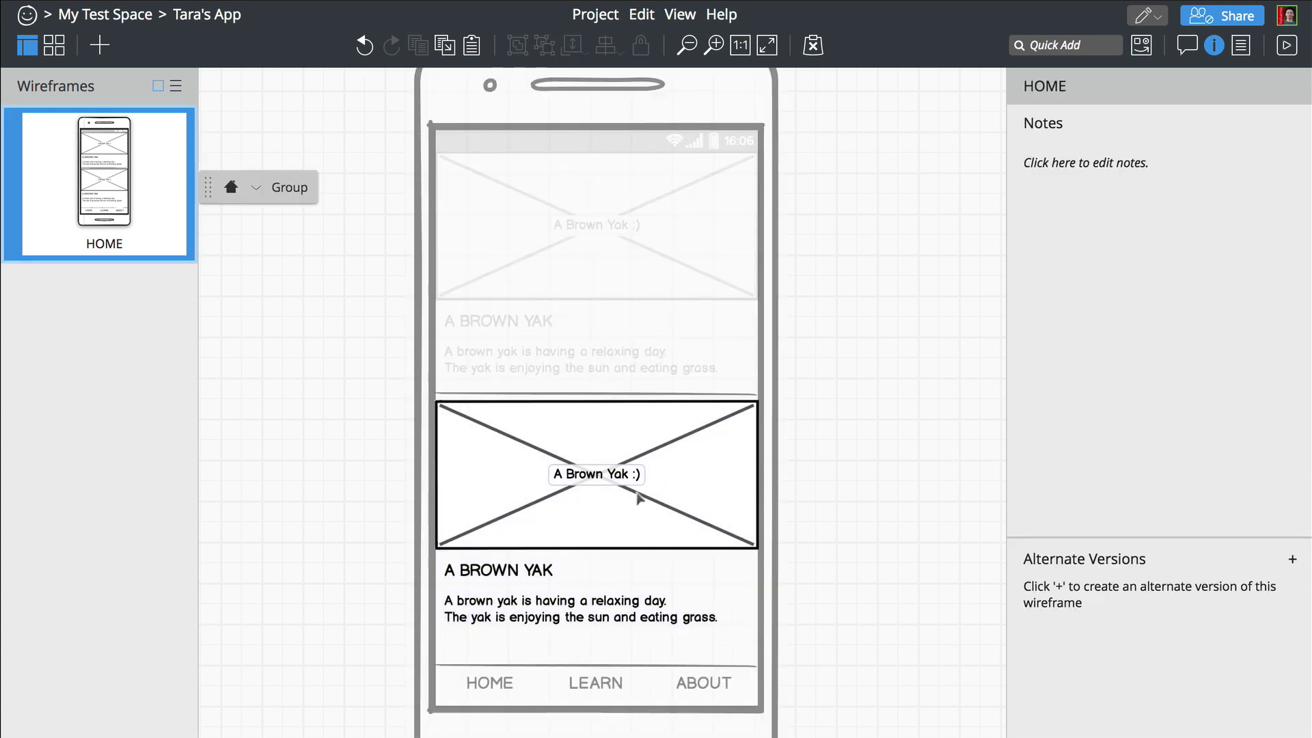
pyautogui.click(597, 479)
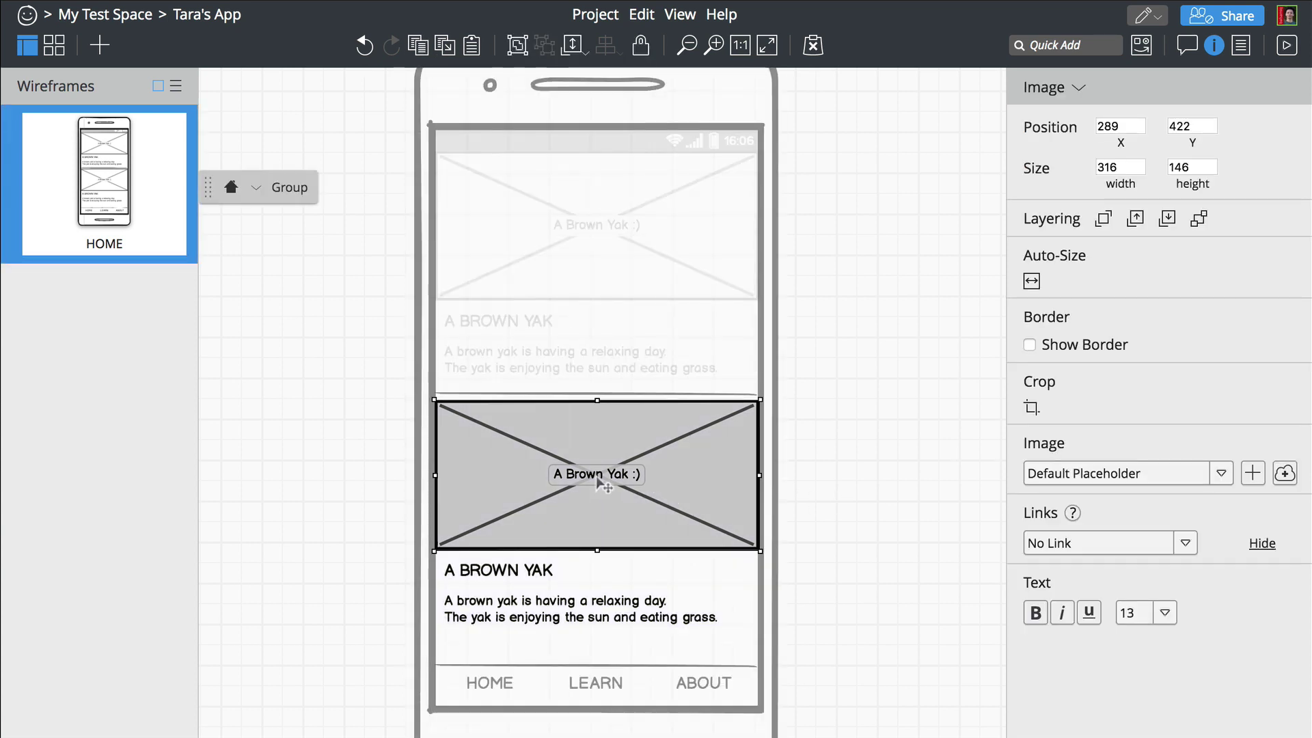
pyautogui.doubleClick(596, 476)
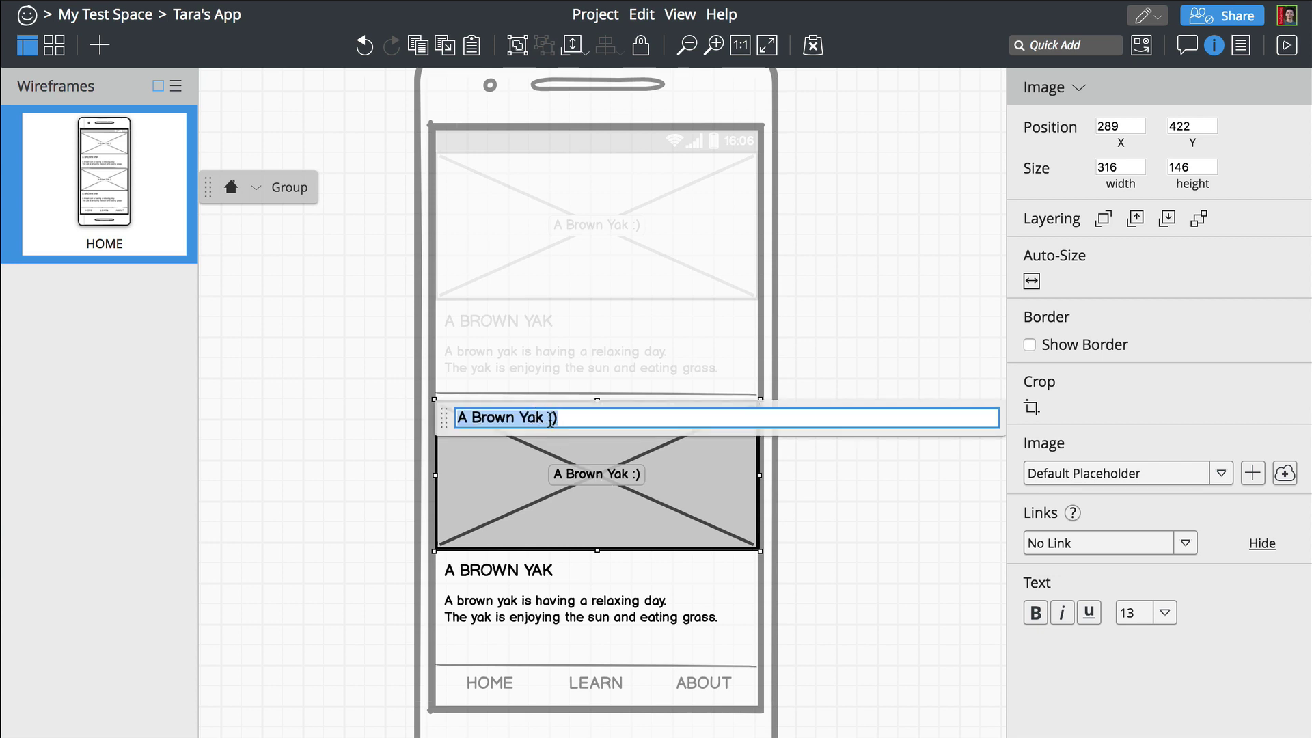
pyautogui.moveTo(551, 418); pyautogui.dragTo(486, 419)
pyautogui.write('Prayer')
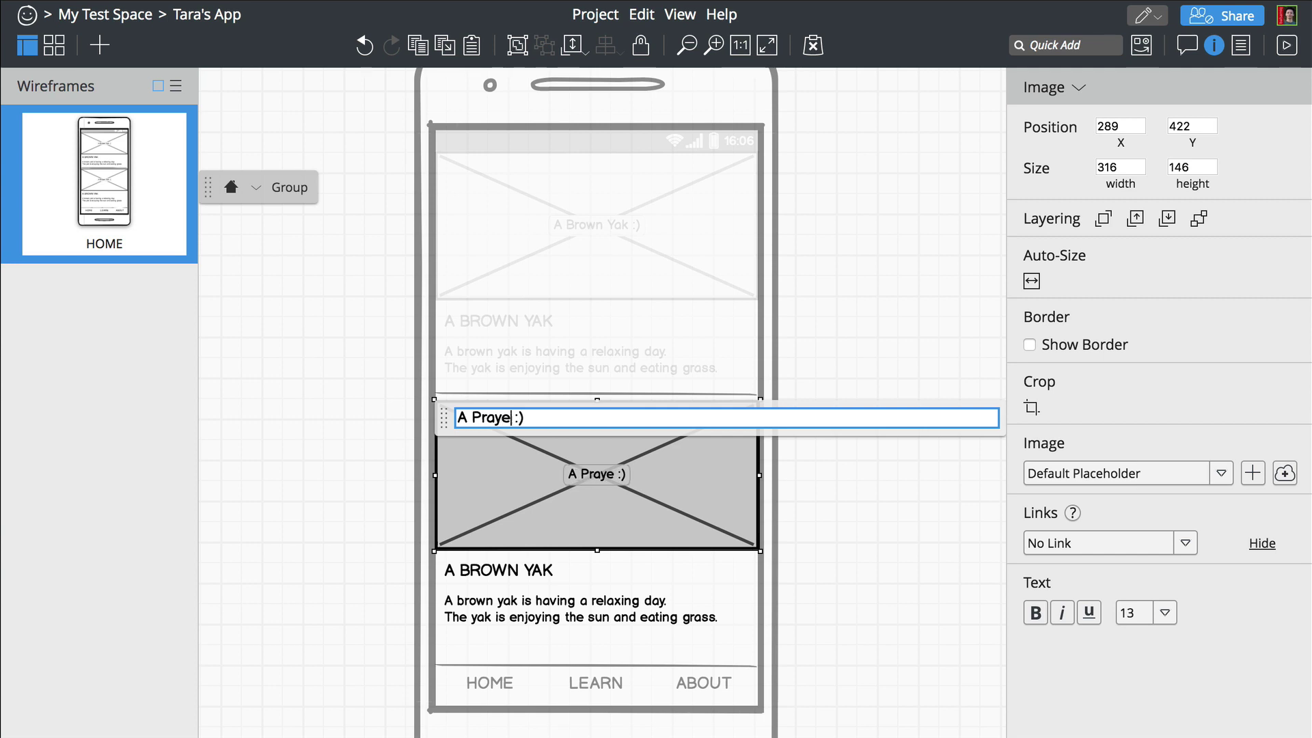
pyautogui.write(' Wheel')
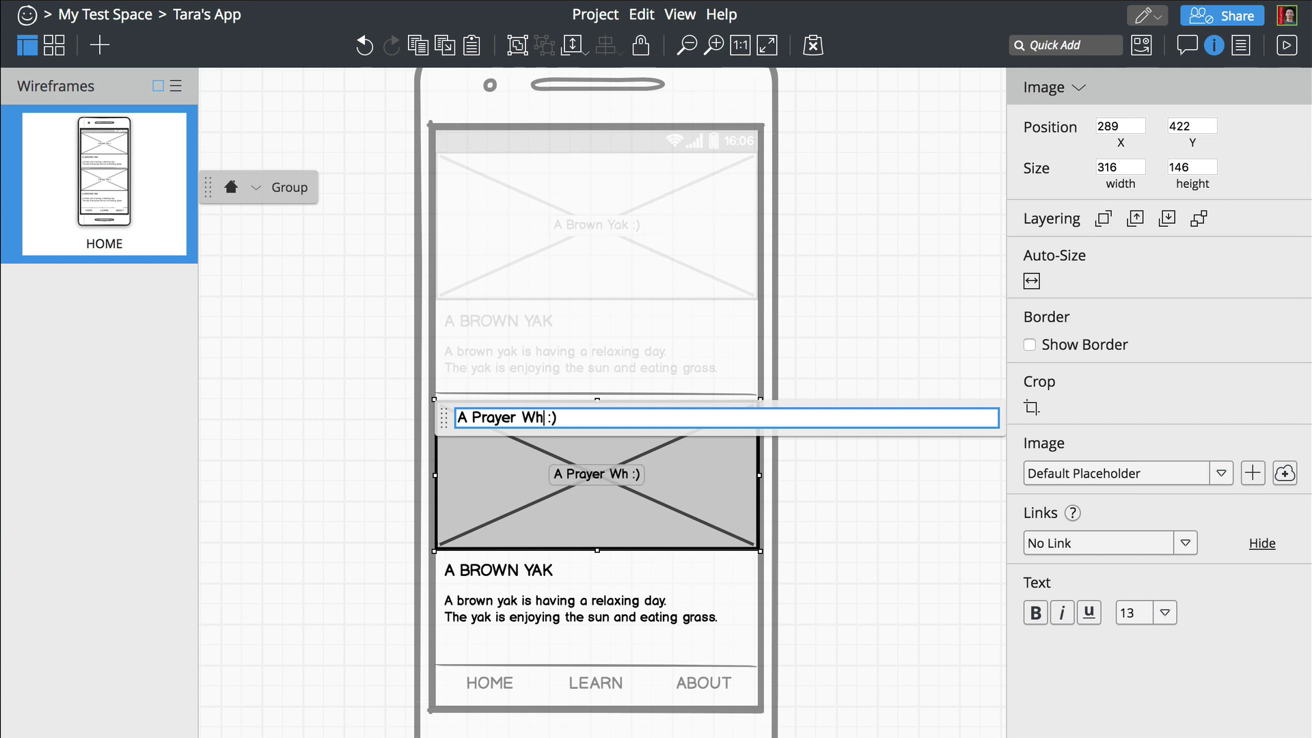
pyautogui.press('Return')
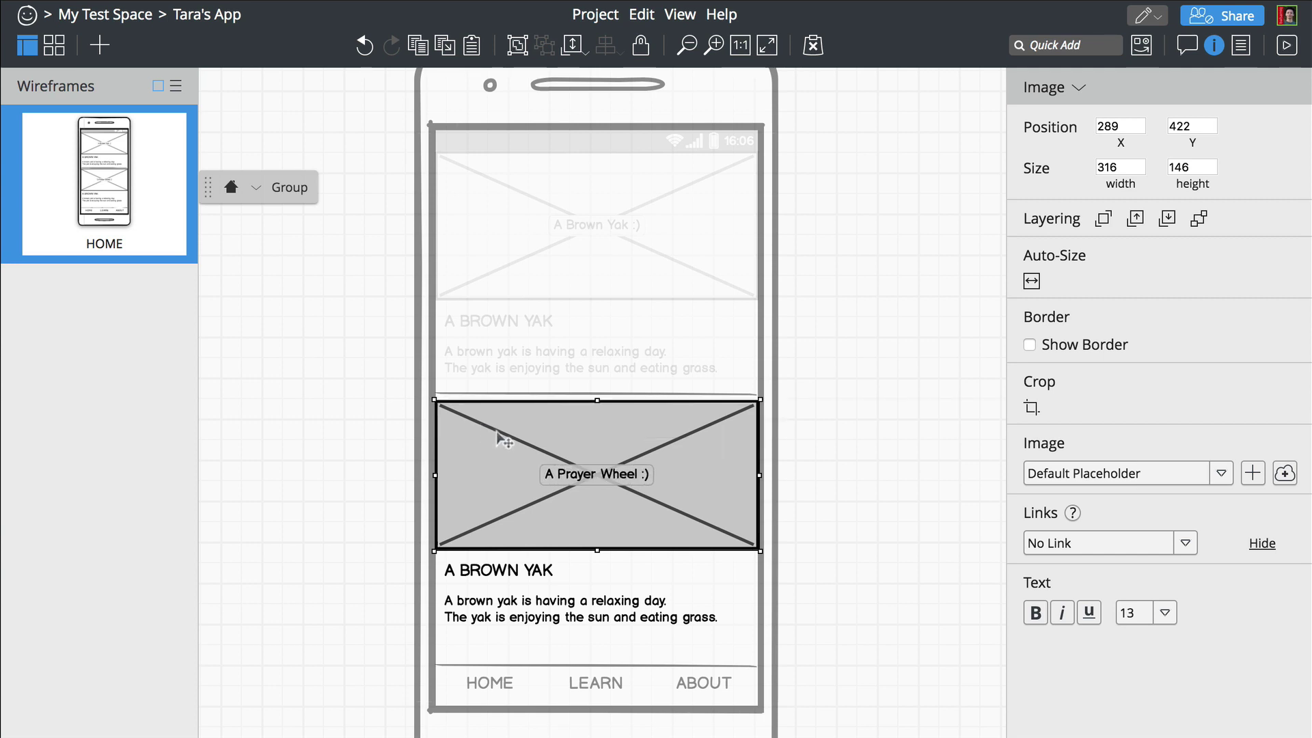
# - Retitle the copied card 'A PRAYER WHEEL'
pyautogui.click(517, 572)
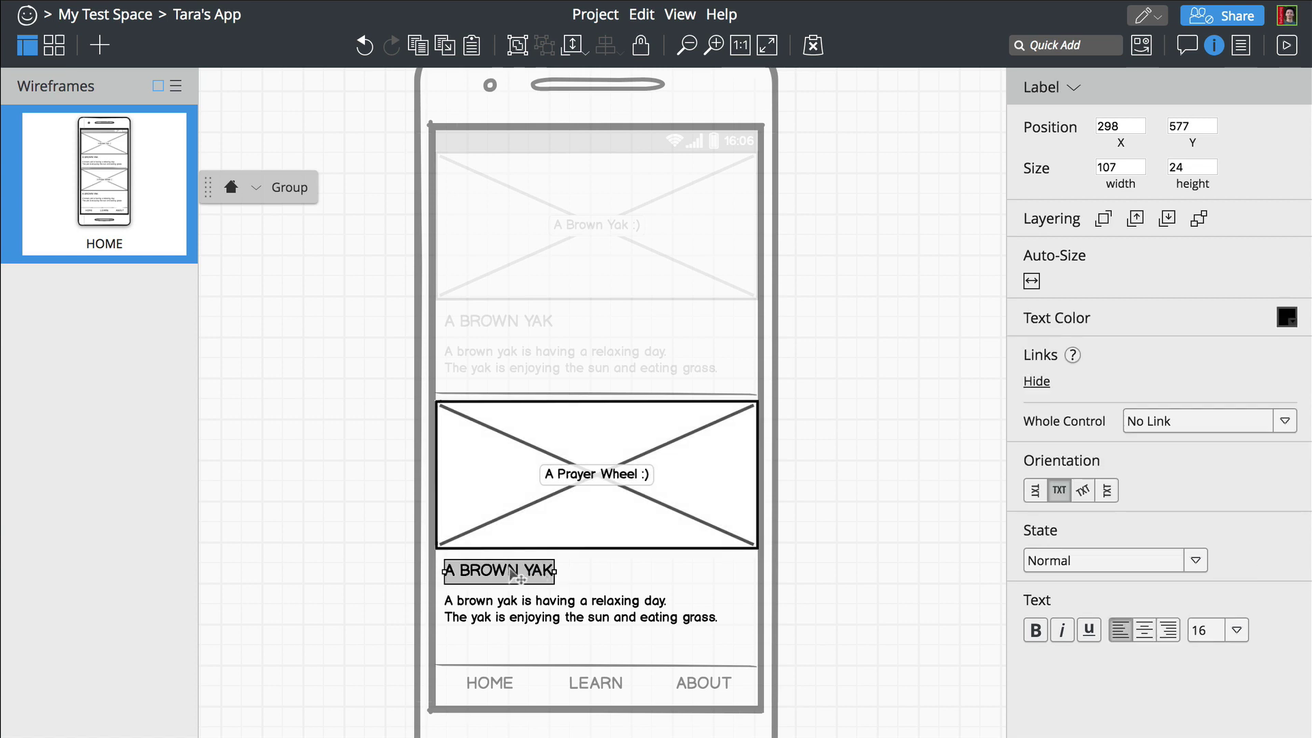
pyautogui.doubleClick(518, 572)
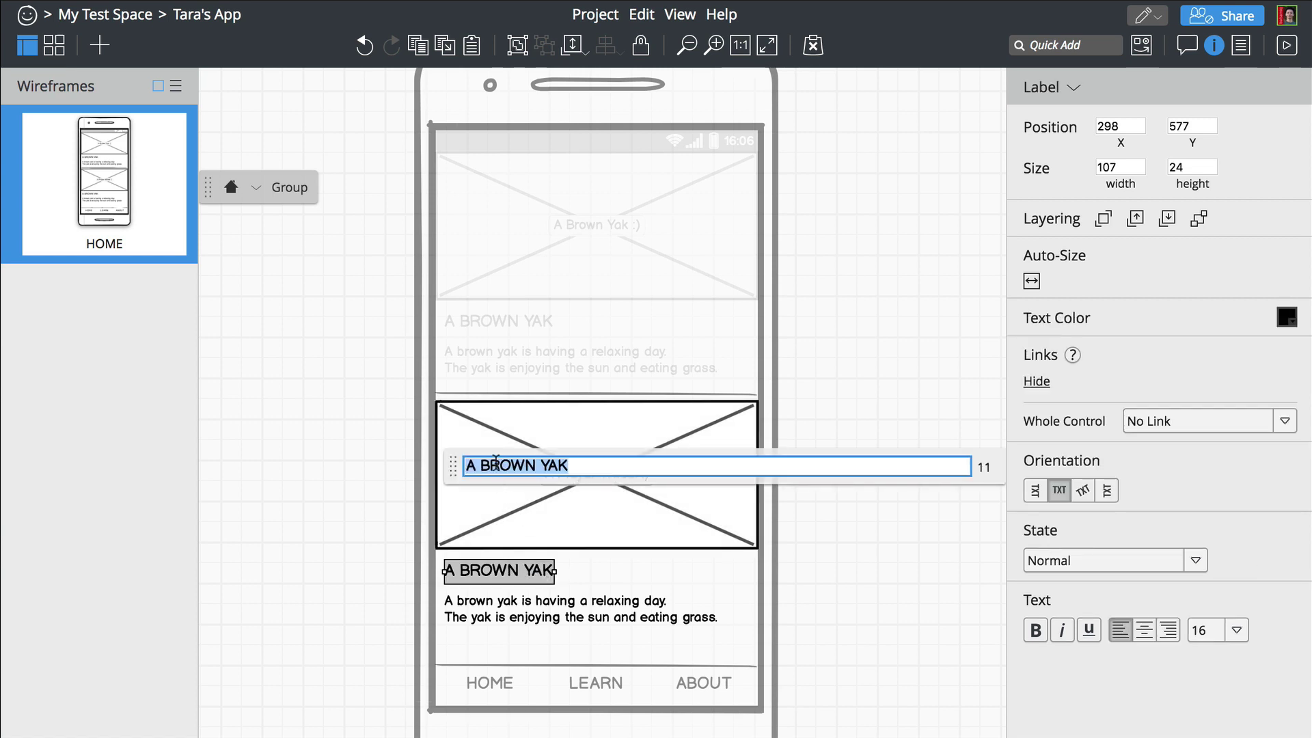
pyautogui.moveTo(479, 465); pyautogui.dragTo(621, 467)
pyautogui.write('PRA')
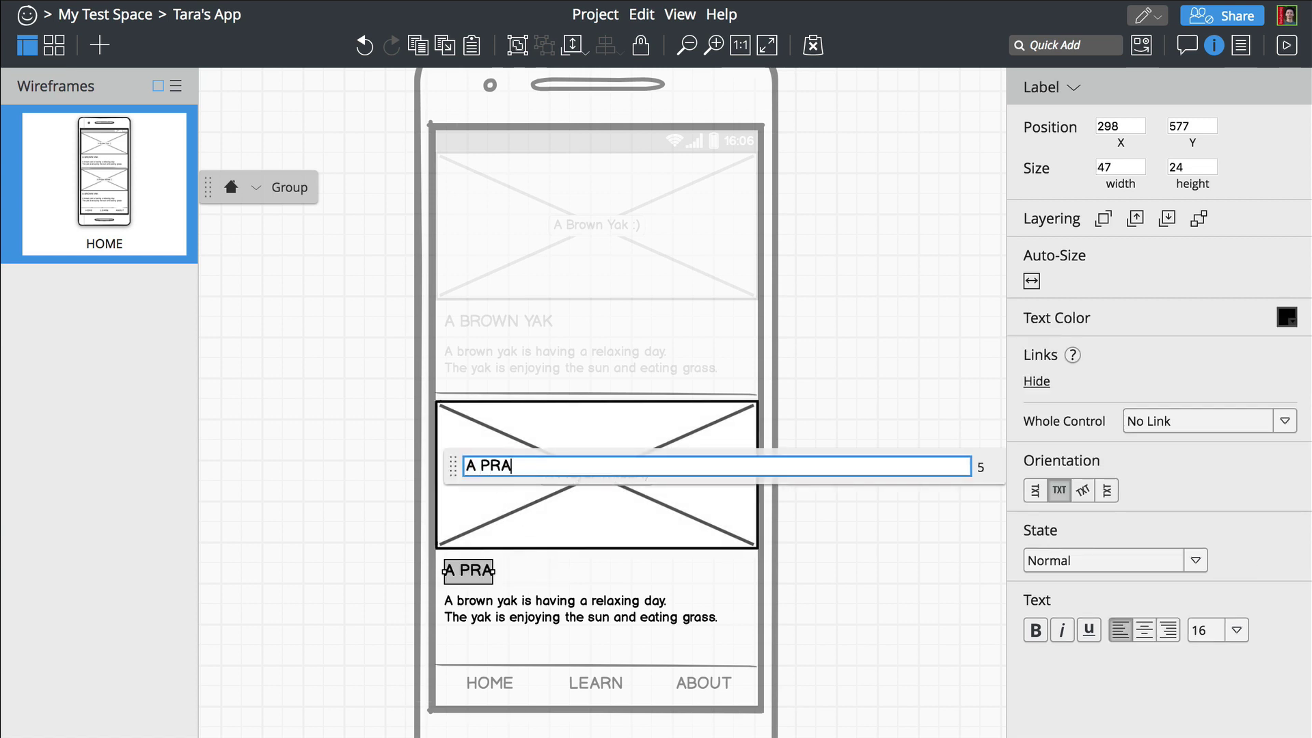
pyautogui.write('YER WHEEL')
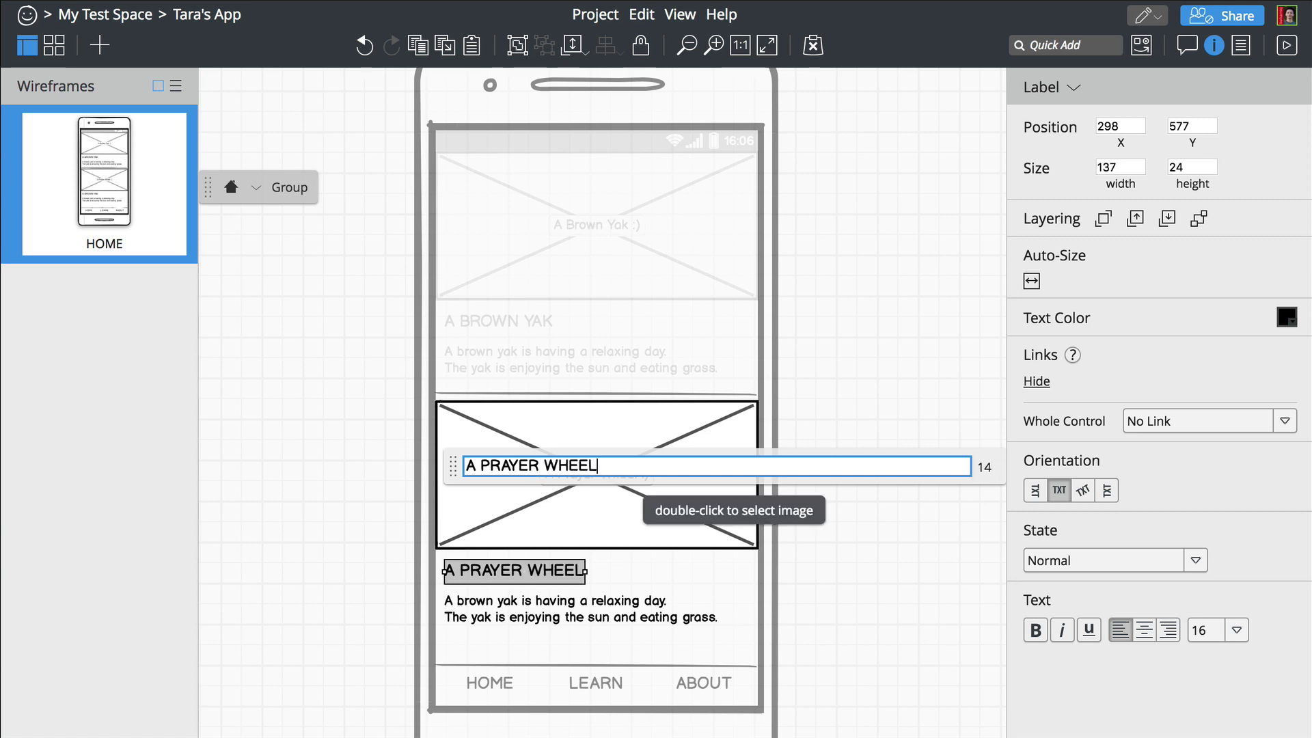
# - Replace the copied description with the pasted Tibetan temple prayer wheel text
pyautogui.click(589, 618)
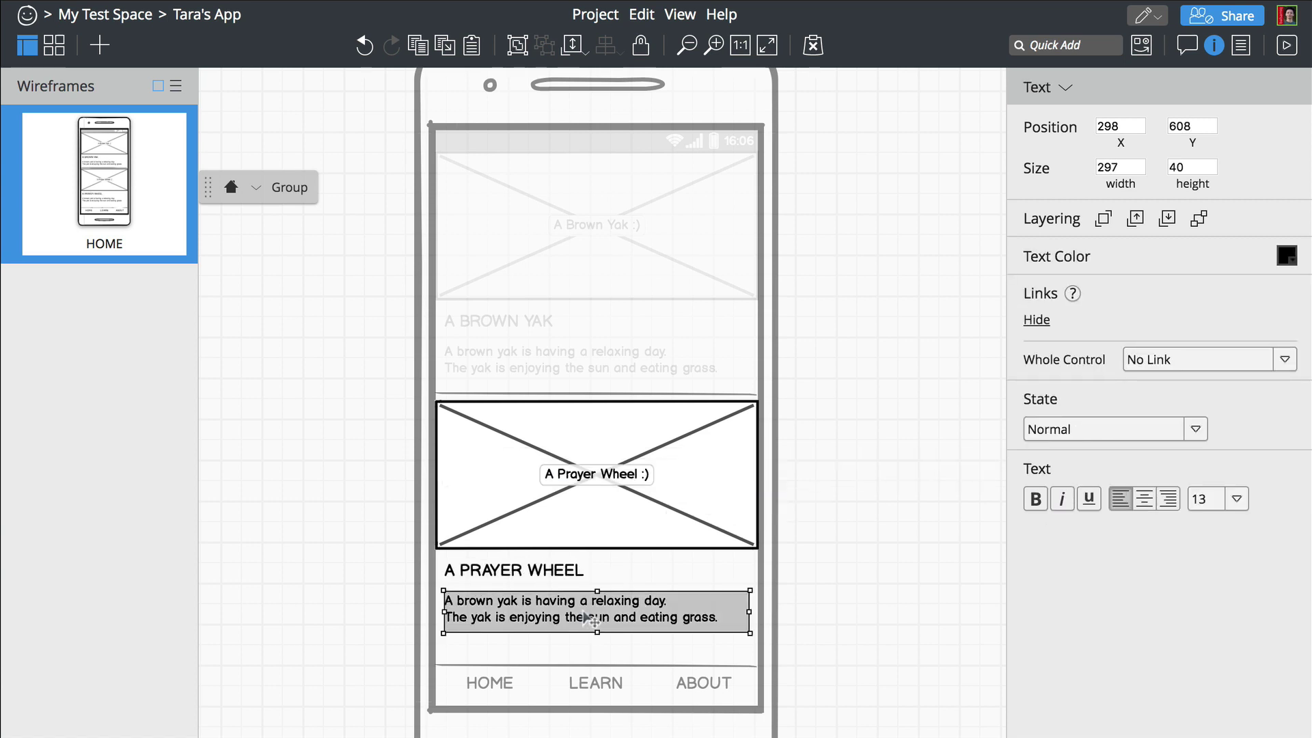
pyautogui.doubleClick(589, 618)
pyautogui.press('Escape')
pyautogui.doubleClick(561, 600)
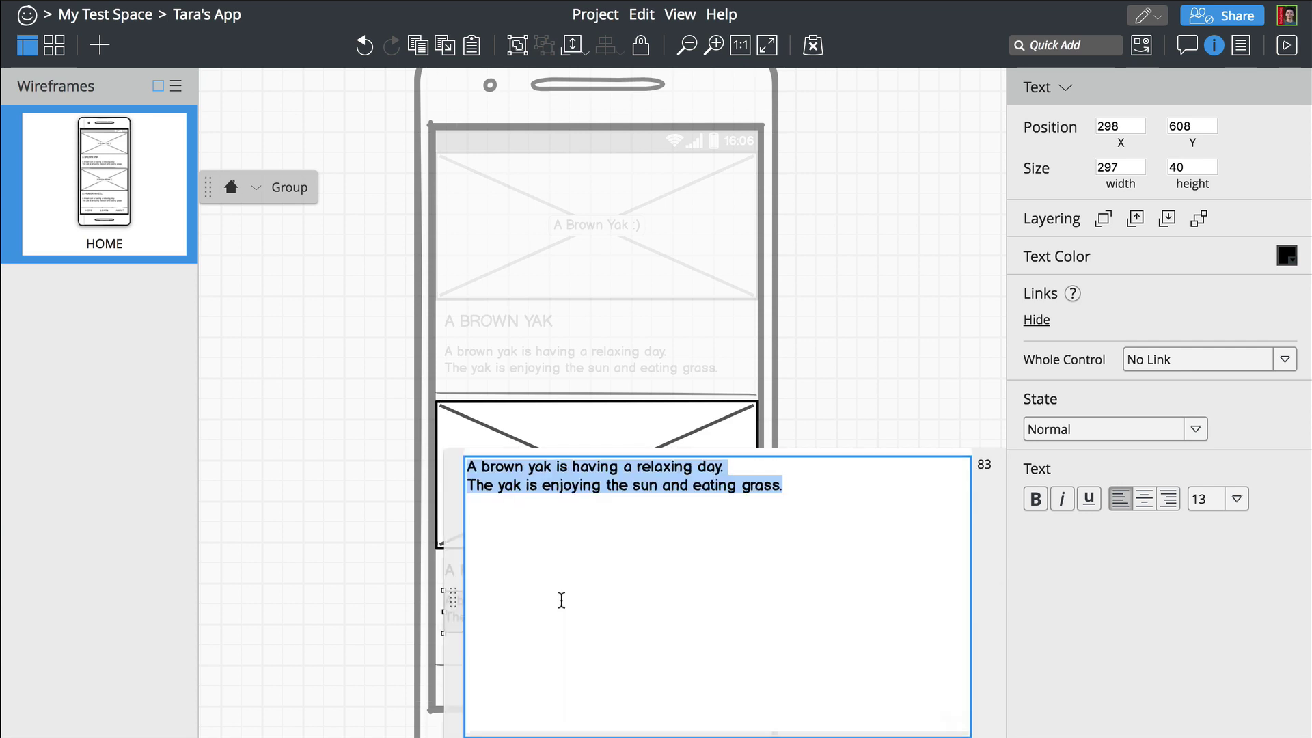
pyautogui.write('Prayer wheels are found in Tibetan temples. We go around the temple and turn the wheels.')
pyautogui.click(837, 418)
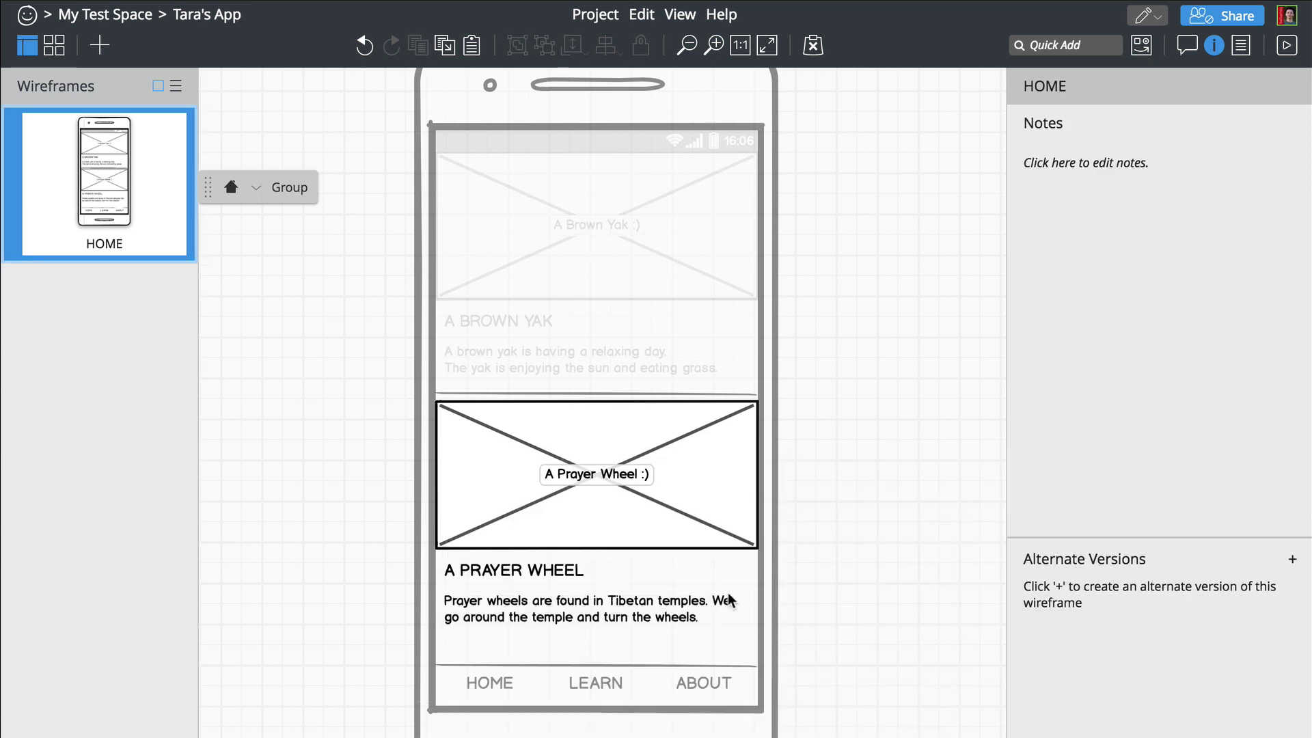